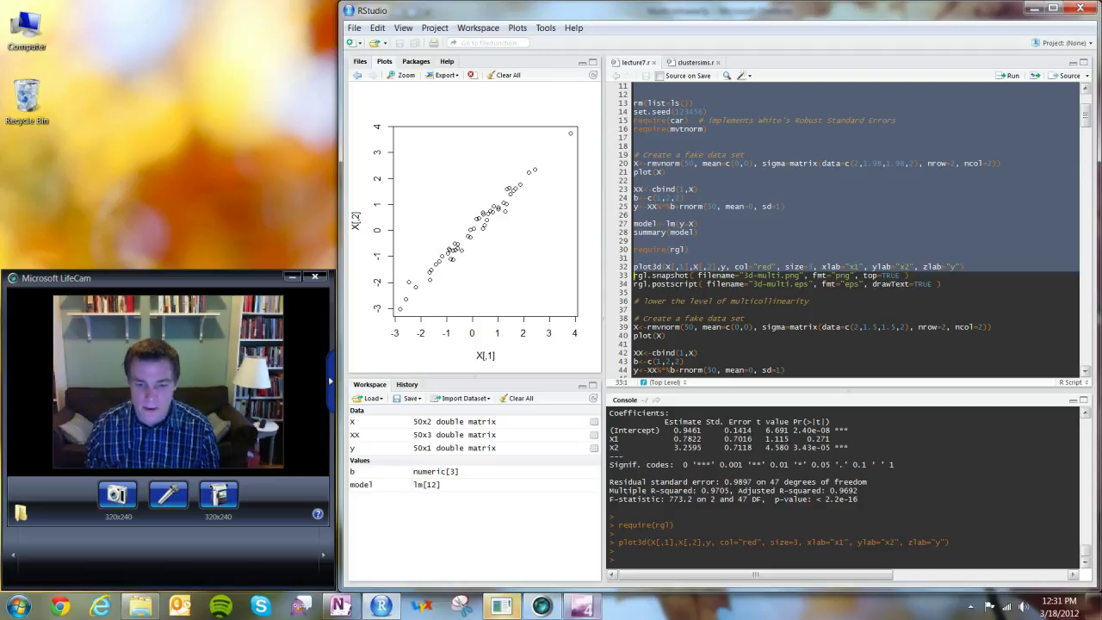
# Step: Rotate the 3D scatter plot of x1, x2 and y to examine the narrow point cloud from several angles
pyautogui.moveTo(700, 293); pyautogui.dragTo(679, 306)
pyautogui.moveTo(786, 299); pyautogui.dragTo(872, 299)
pyautogui.moveTo(761, 297); pyautogui.dragTo(723, 302)
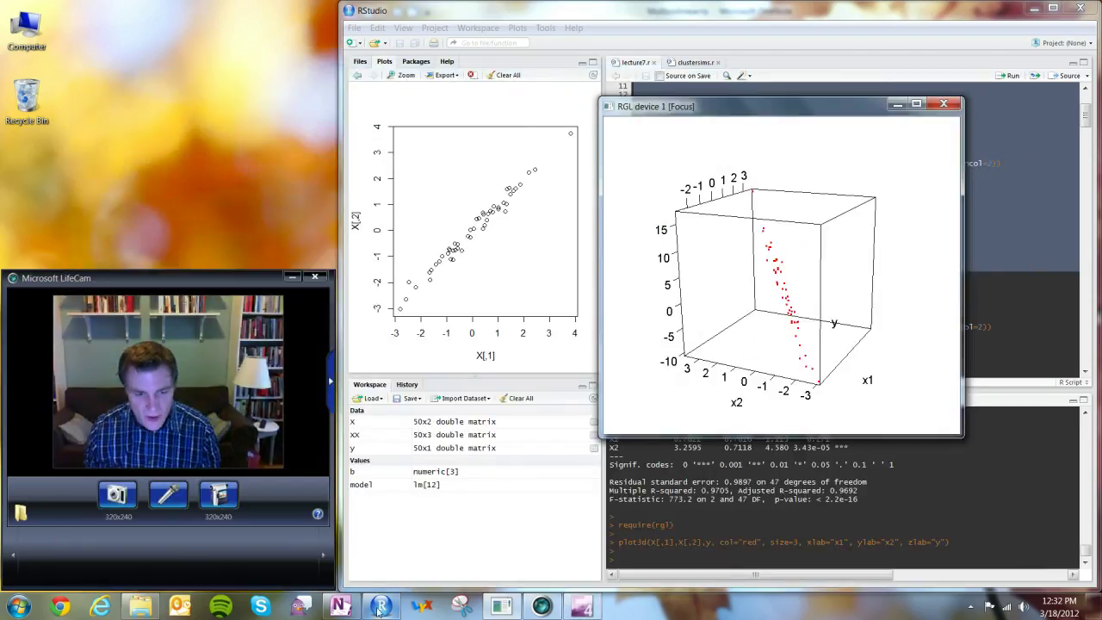
# Step: Switch to the OneNote Multicollinearity page and handwrite "estimated SEs for β̂ will be large, β̂ unbiased." in blue ink below the first 3D plot
pyautogui.click(340, 606)
pyautogui.scroll(-3, 804, 453)
pyautogui.scroll(-2, 804, 453)
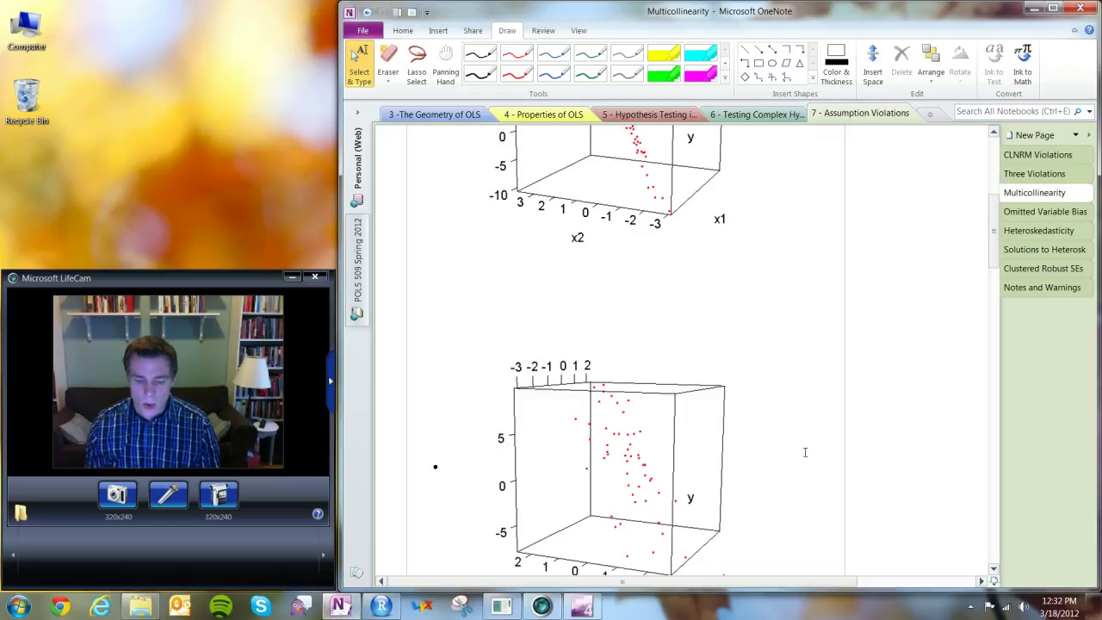
pyautogui.click(554, 53)
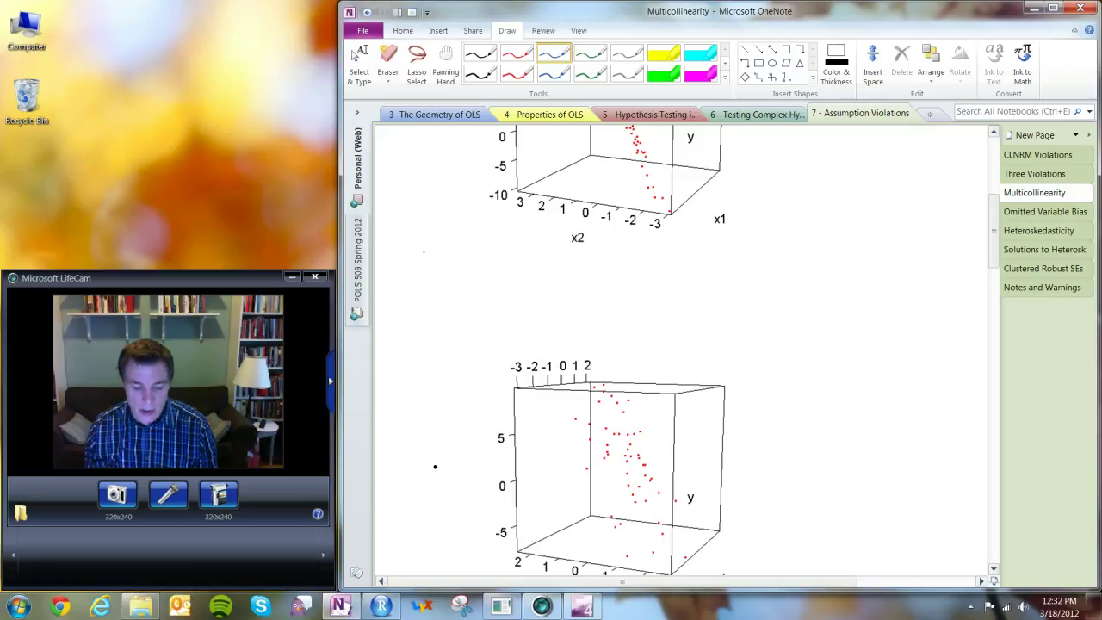
pyautogui.scroll(-6, 428, 266)
pyautogui.scroll(6, 428, 266)
pyautogui.scroll(-3, 428, 266)
pyautogui.scroll(3, 428, 266)
pyautogui.scroll(2, 502, 305)
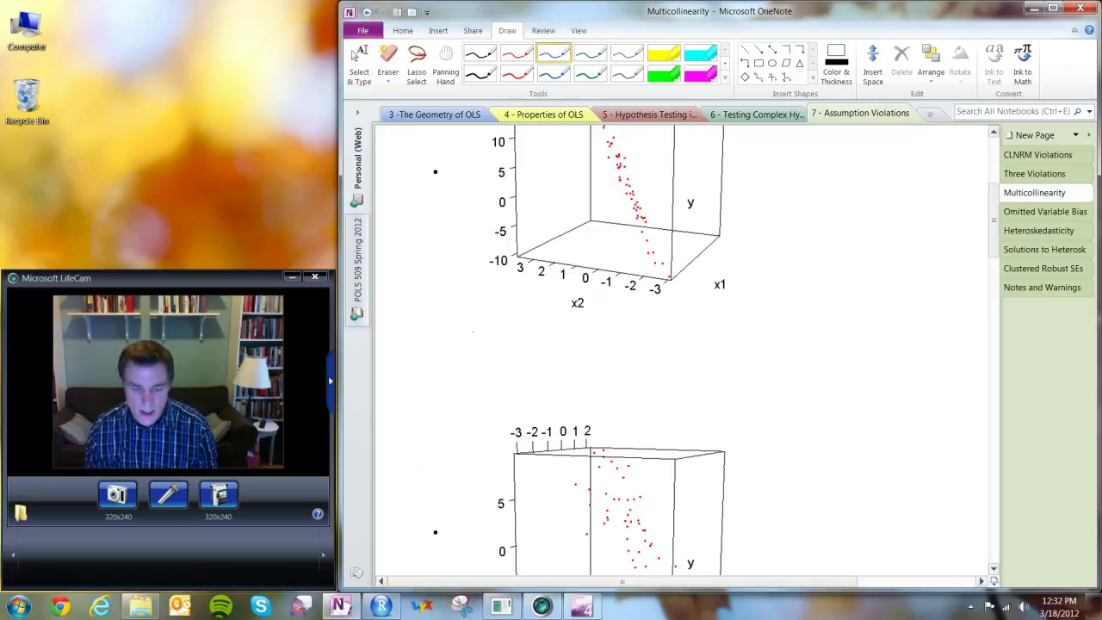
pyautogui.moveTo(414, 342)
pyautogui.mouseDown()
pyautogui.moveTo(567, 337)
pyautogui.moveTo(575, 347)
pyautogui.moveTo(648, 350)
pyautogui.moveTo(706, 339)
pyautogui.moveTo(787, 357)
pyautogui.moveTo(791, 346)
pyautogui.moveTo(883, 345)
pyautogui.mouseUp()
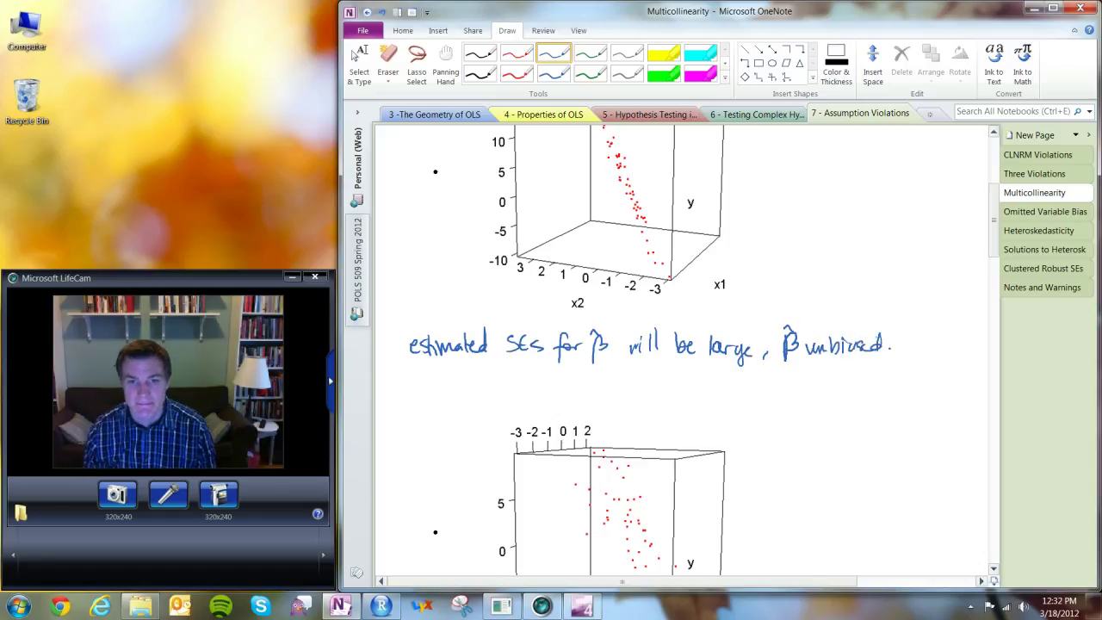
pyautogui.click(359, 69)
# Step: Examine the second 3D plot in the notes and the outline points beneath it
pyautogui.scroll(-1, 764, 349)
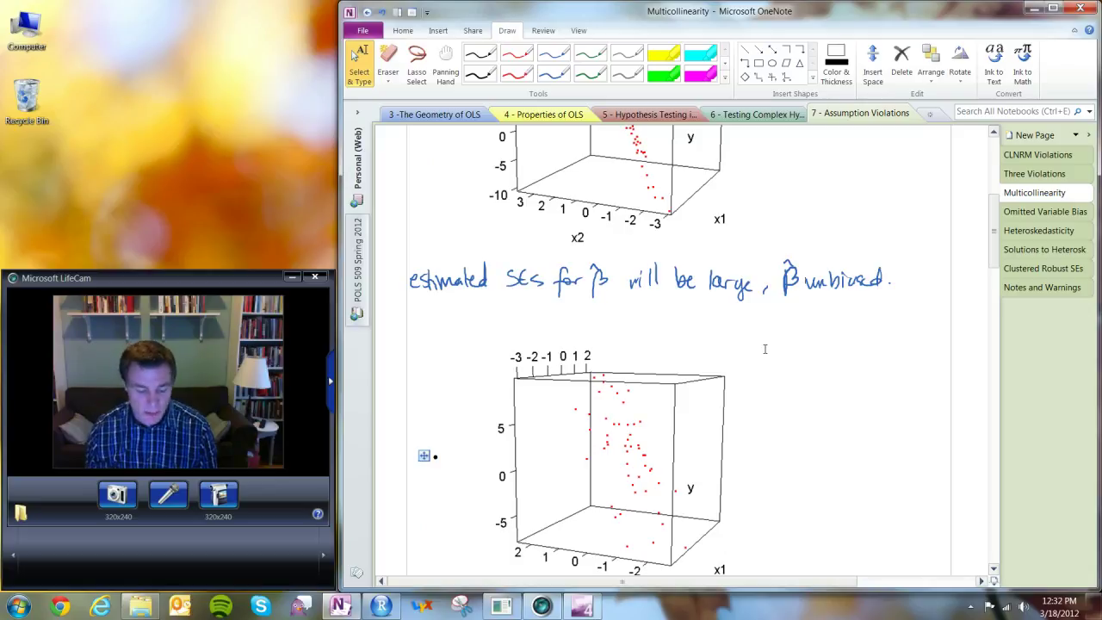
pyautogui.scroll(-2, 764, 349)
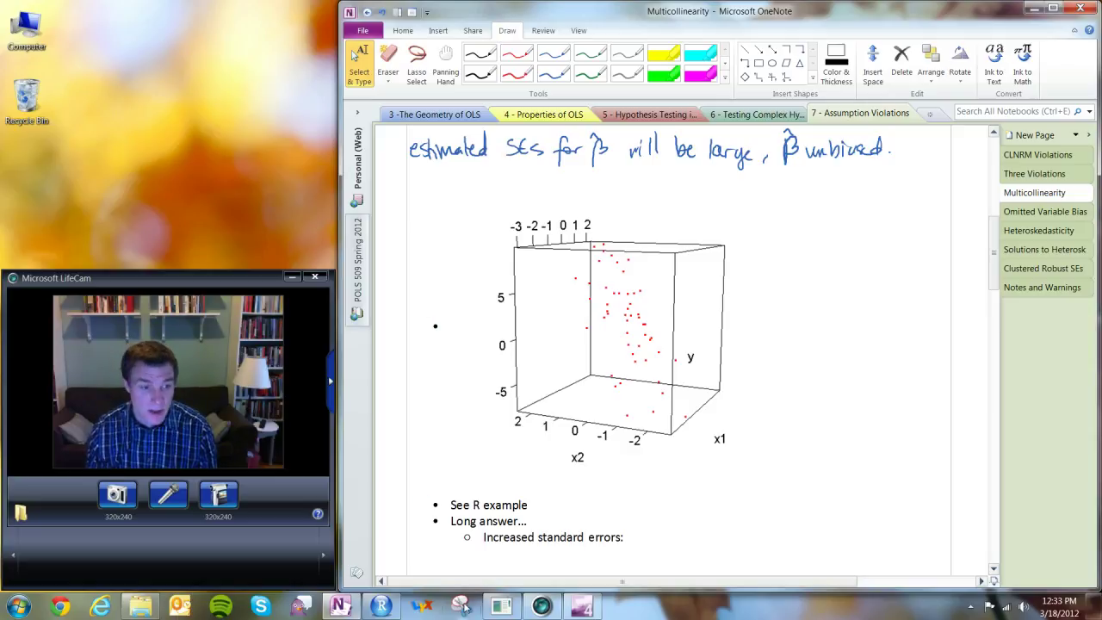
pyautogui.scroll(-1, 742, 367)
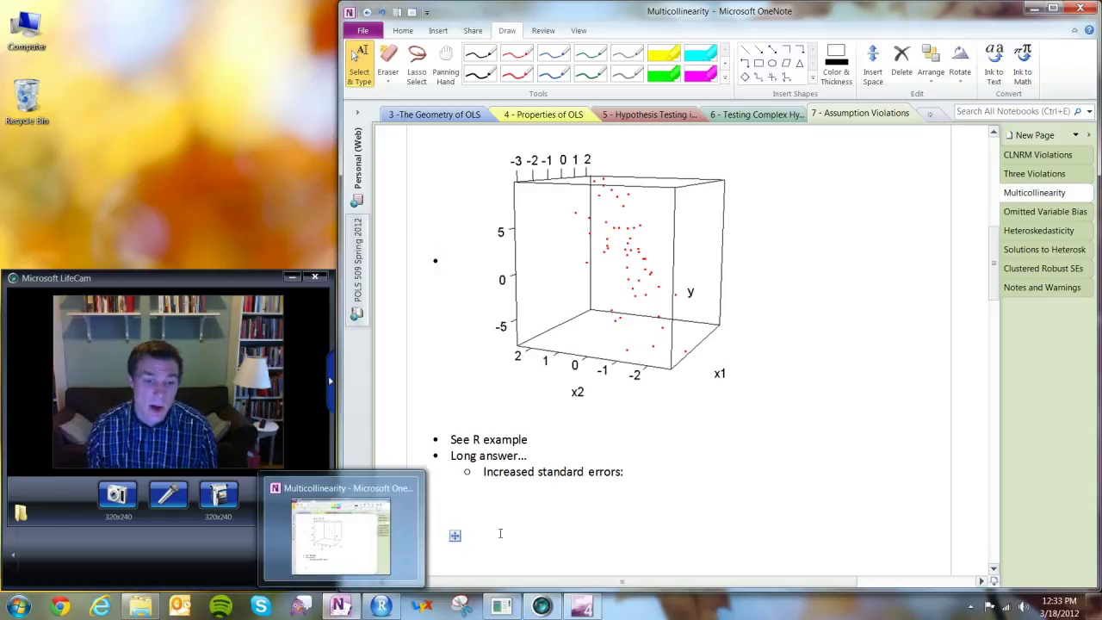
# Step: Switch to RStudio and examine the covariance matrix in the rmvnorm line of the first fake data set in lecture7.r
pyautogui.click(382, 607)
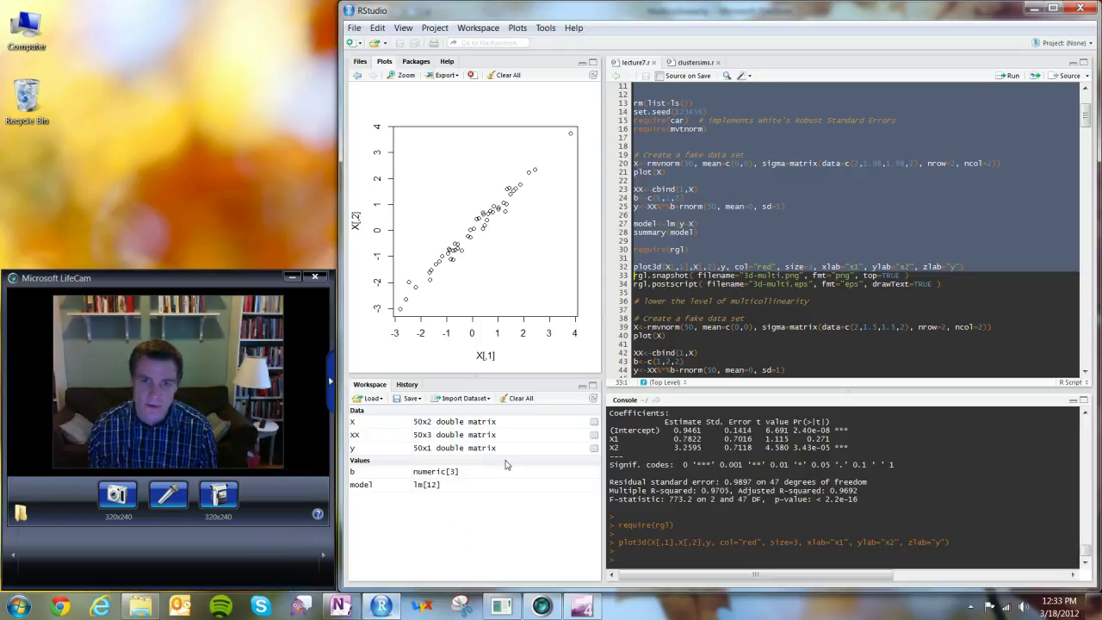
pyautogui.scroll(-3, 740, 280)
pyautogui.scroll(-1, 739, 280)
pyautogui.scroll(5, 775, 241)
pyautogui.click(800, 198)
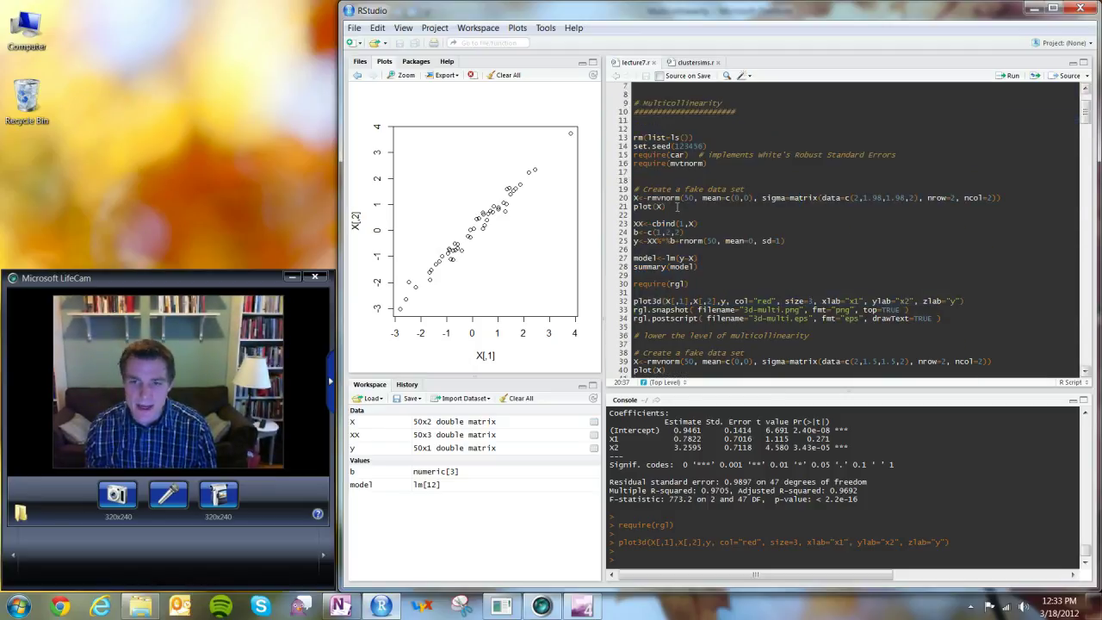
pyautogui.click(856, 199)
pyautogui.press('Down')
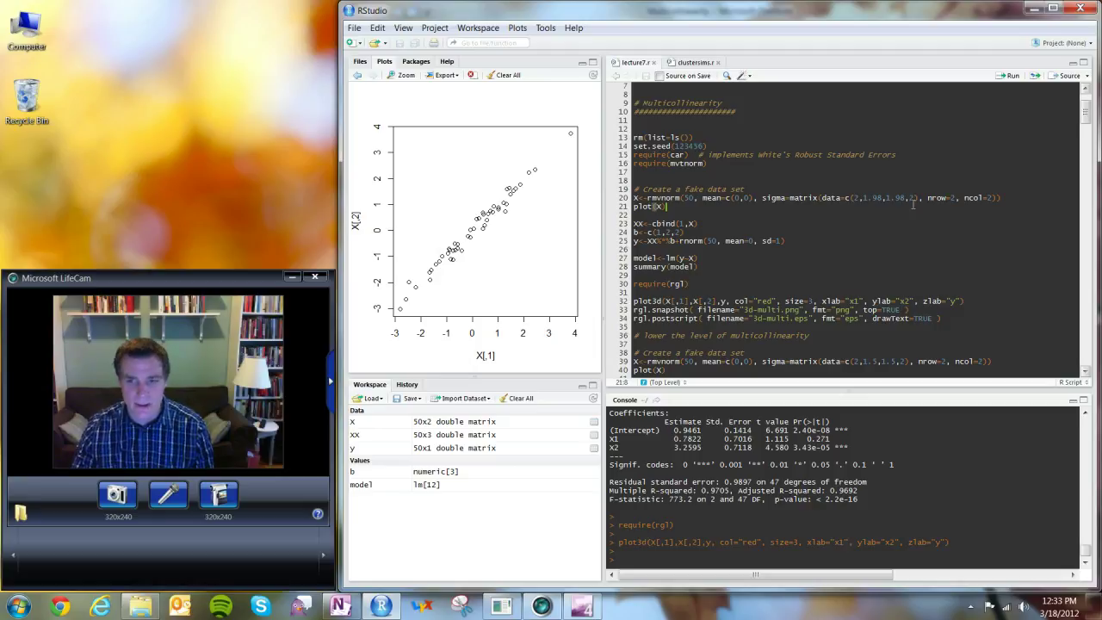
# Step: Run the "lower the level of multicollinearity" block through its plot3d line, and compute the correlation matrix with cor(X)
pyautogui.scroll(-7, 911, 206)
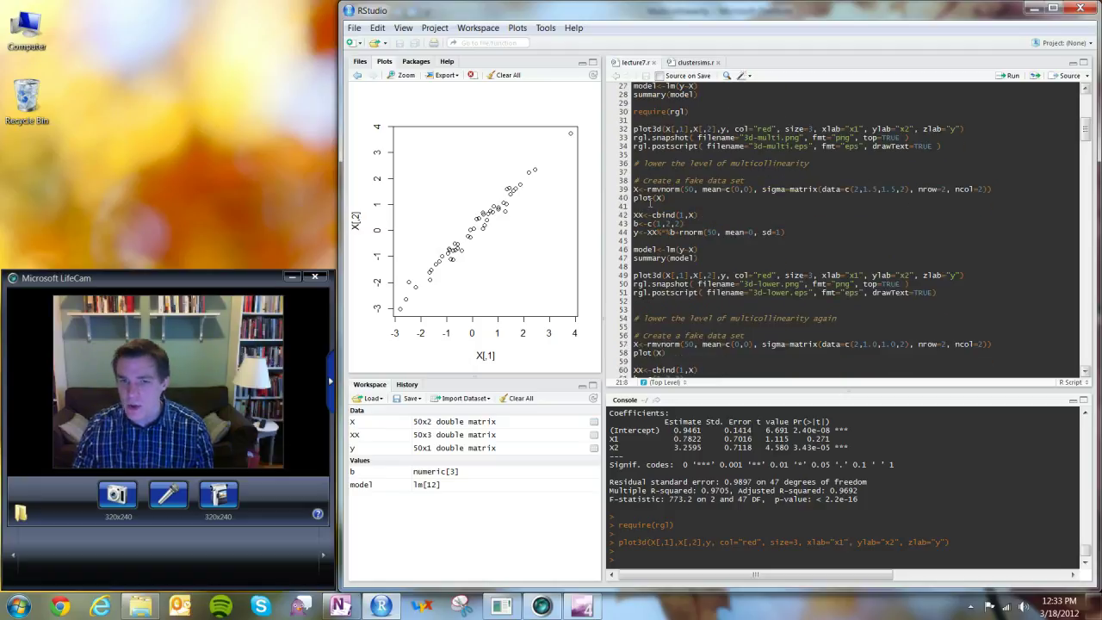
pyautogui.moveTo(635, 173); pyautogui.dragTo(623, 248)
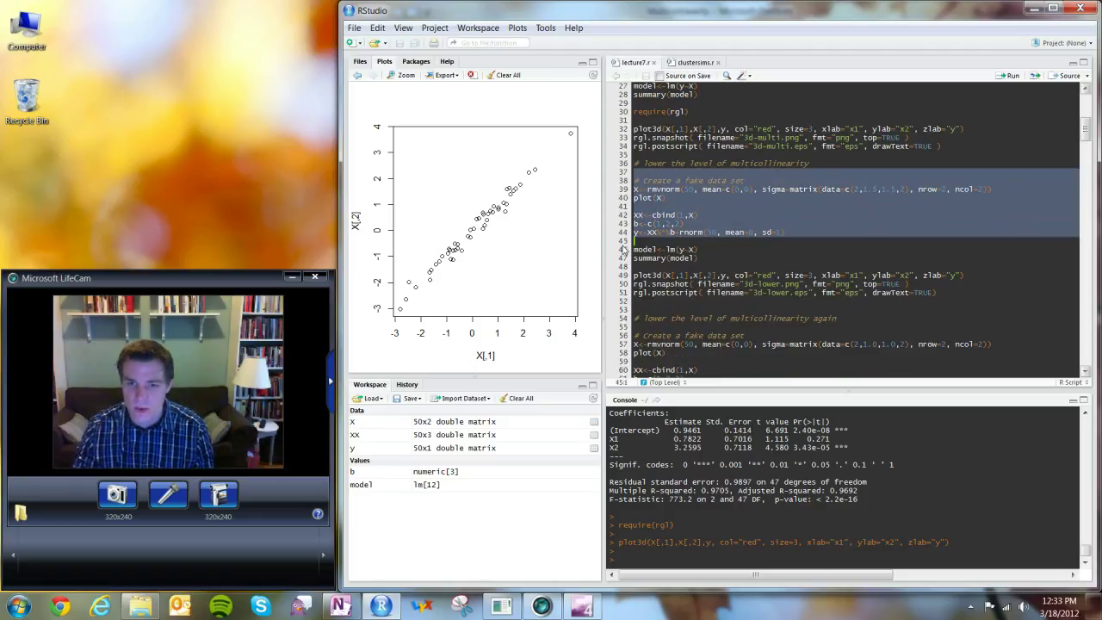
pyautogui.moveTo(624, 249); pyautogui.dragTo(622, 292)
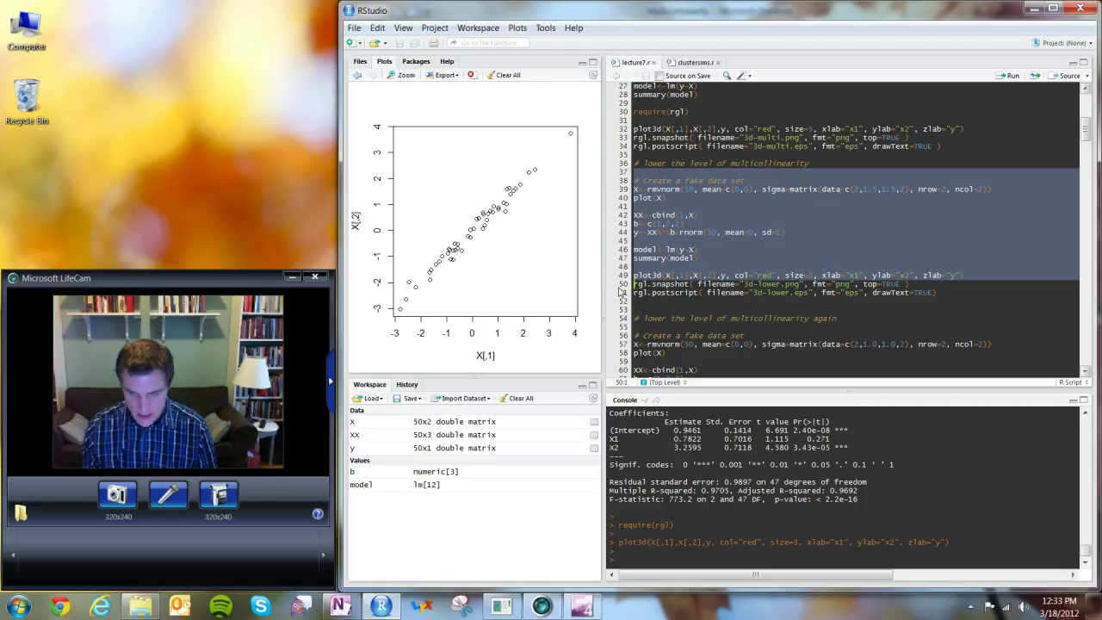
pyautogui.hotkey('ctrl', 'Return')
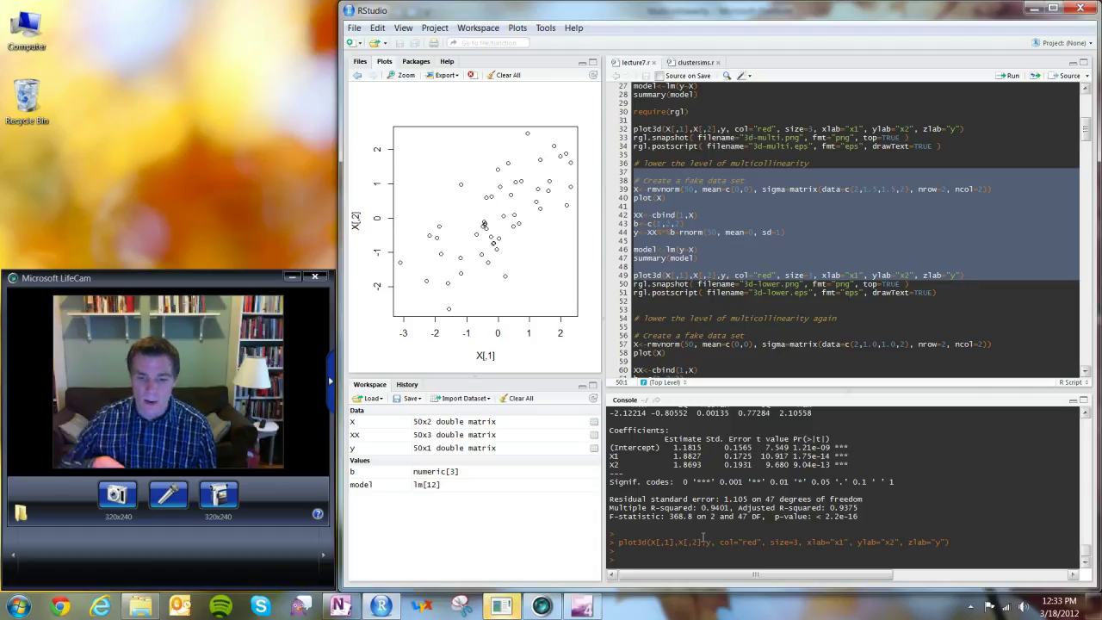
pyautogui.write('cor(X)')
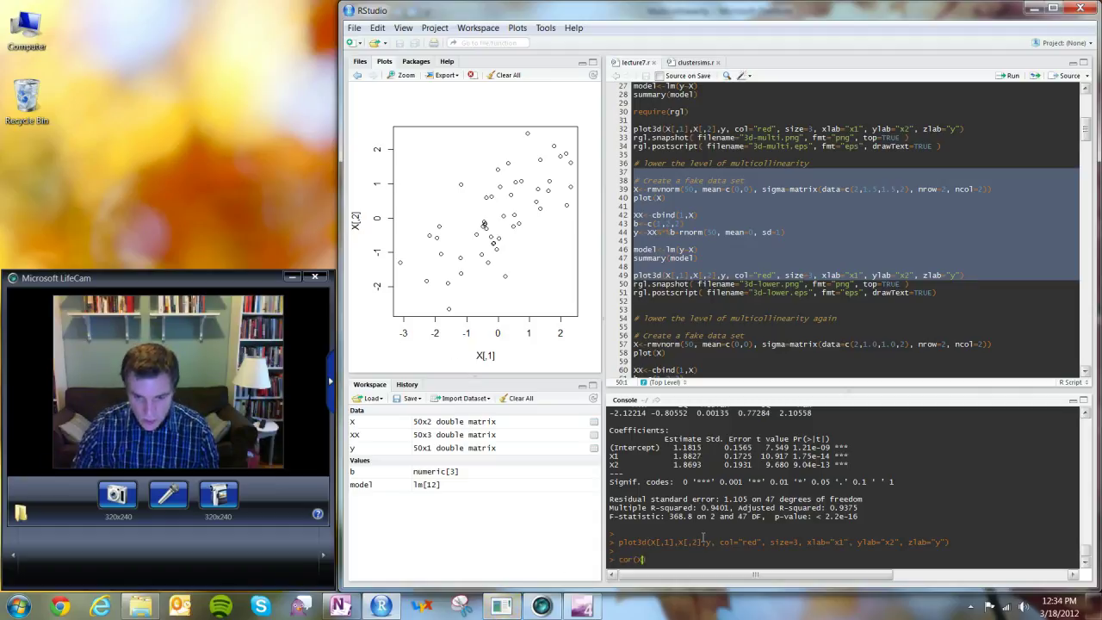
pyautogui.press('Return')
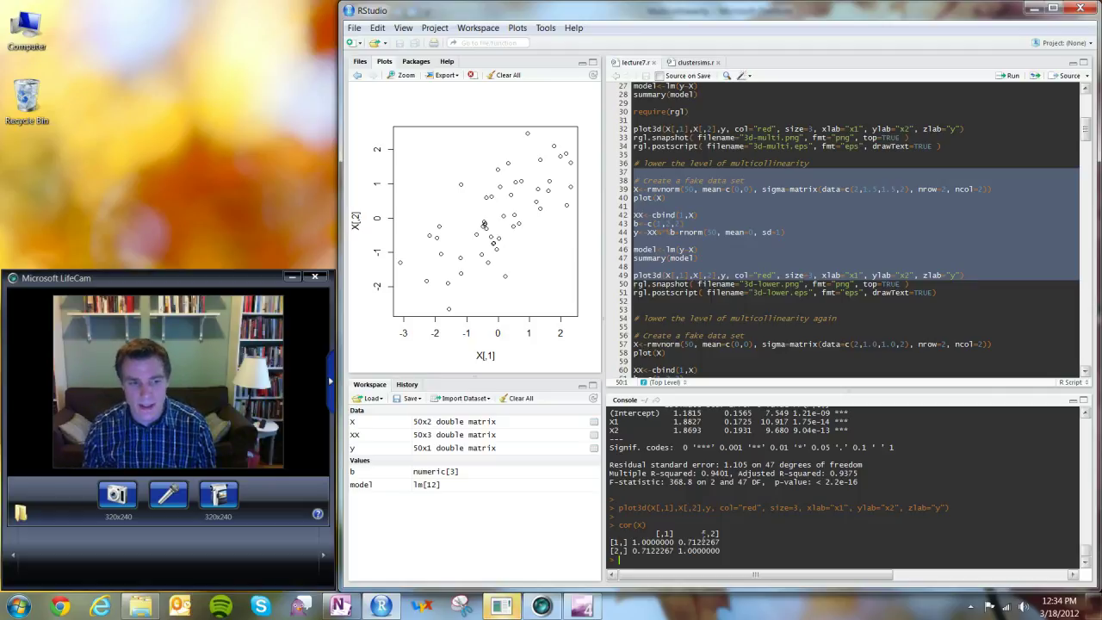
# Step: Try to regenerate the first fake data set from lines 20 to 23 and check its correlation
pyautogui.scroll(5, 811, 324)
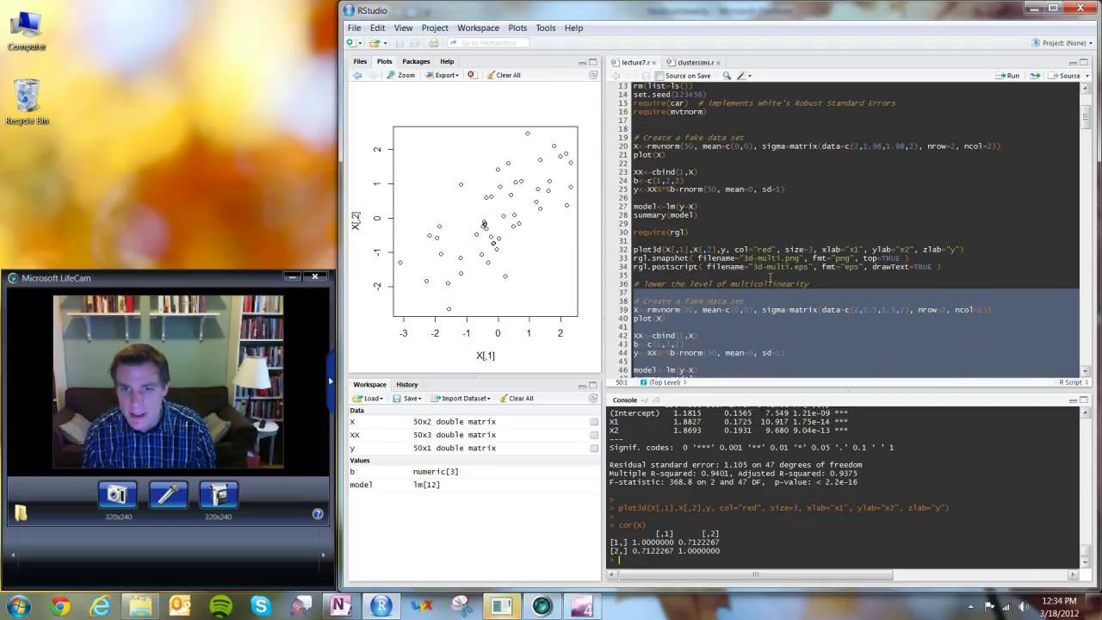
pyautogui.moveTo(697, 172); pyautogui.dragTo(633, 146)
pyautogui.hotkey('ctrl', 'Return')
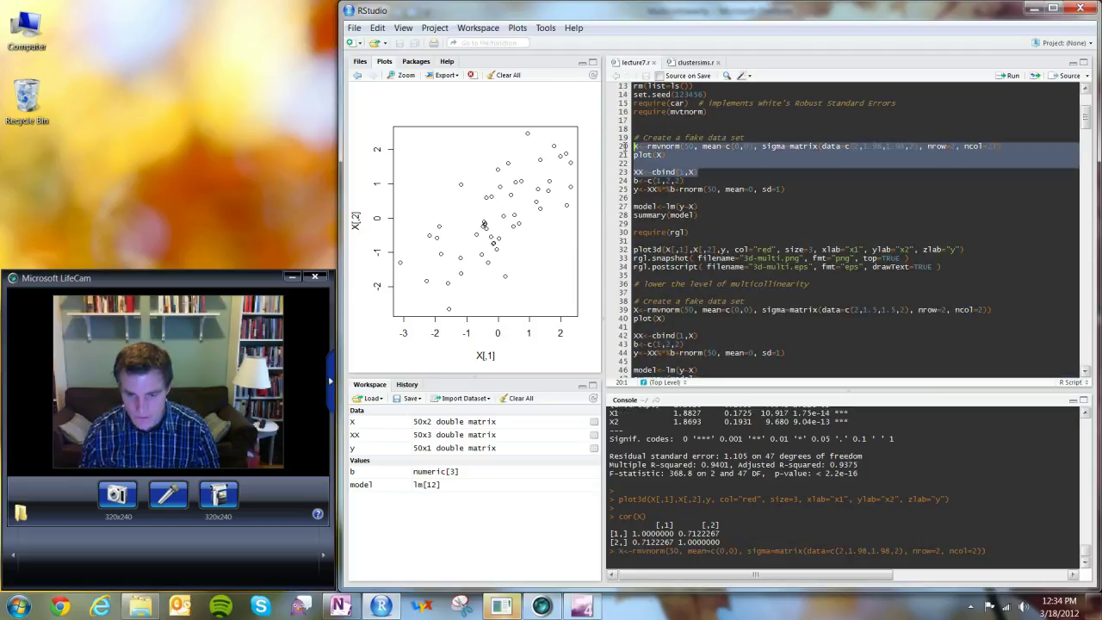
pyautogui.write('cor')
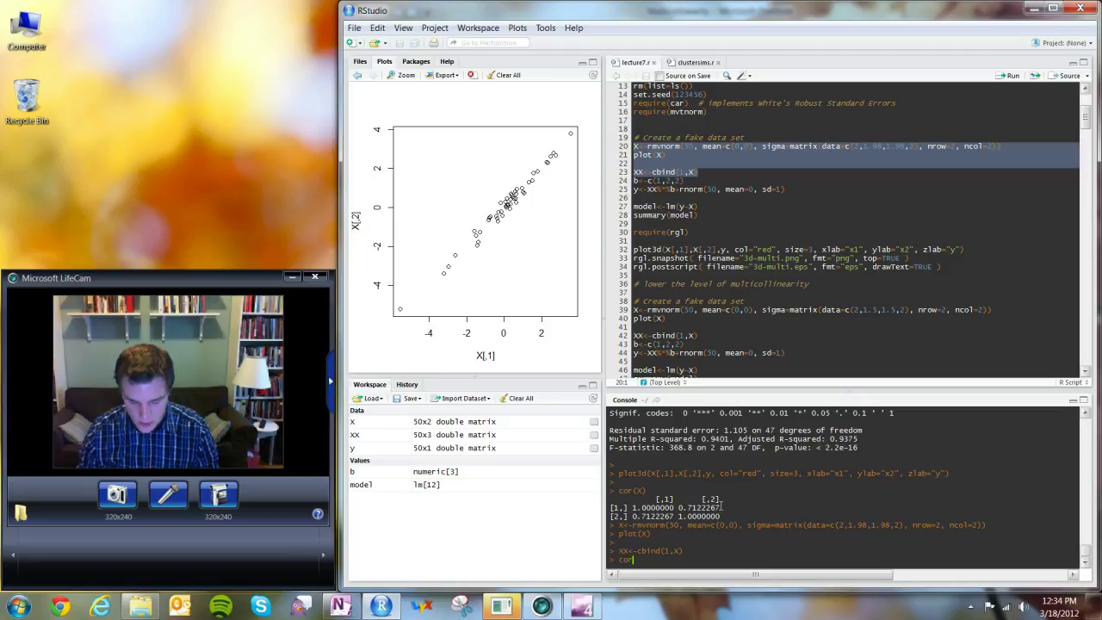
pyautogui.scroll(3, 844, 482)
pyautogui.scroll(4, 647, 215)
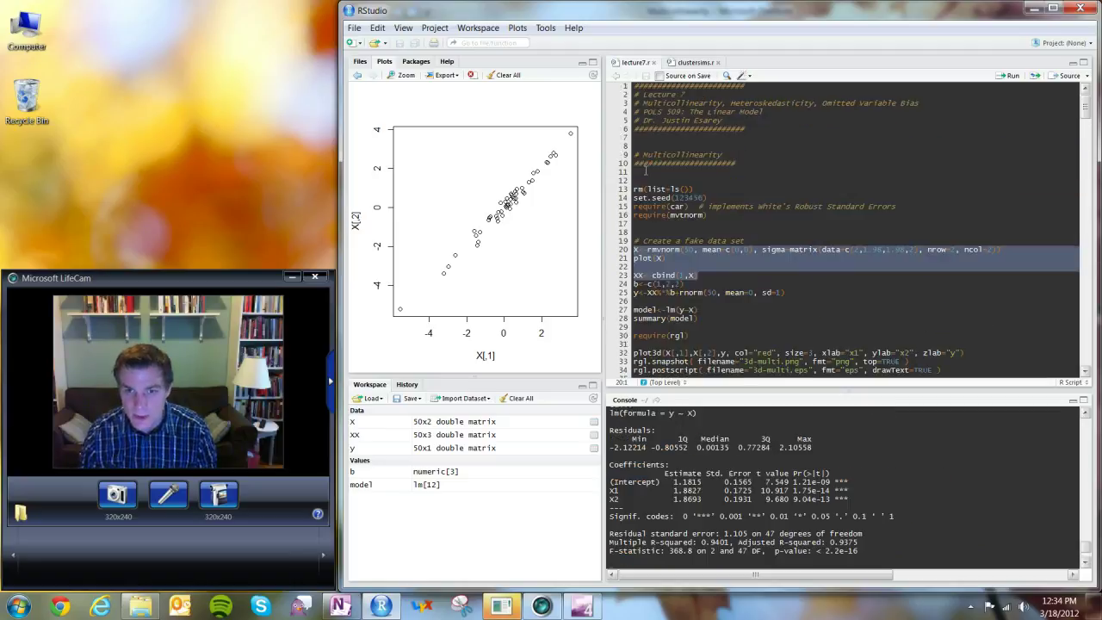
# Step: Rerun the first multicollinearity example from clearing the workspace and setting the seed through plot3d, and compute cor(X)
pyautogui.scroll(-3, 647, 215)
pyautogui.keyDown('shift'); pyautogui.click(641, 249); pyautogui.keyUp('shift')
pyautogui.keyDown('shift'); pyautogui.click(624, 267); pyautogui.keyUp('shift')
pyautogui.hotkey('shift', 'Down')
pyautogui.hotkey('ctrl', 'Return')
pyautogui.click(742, 511)
pyautogui.write('cor(X)')
pyautogui.press('Return')
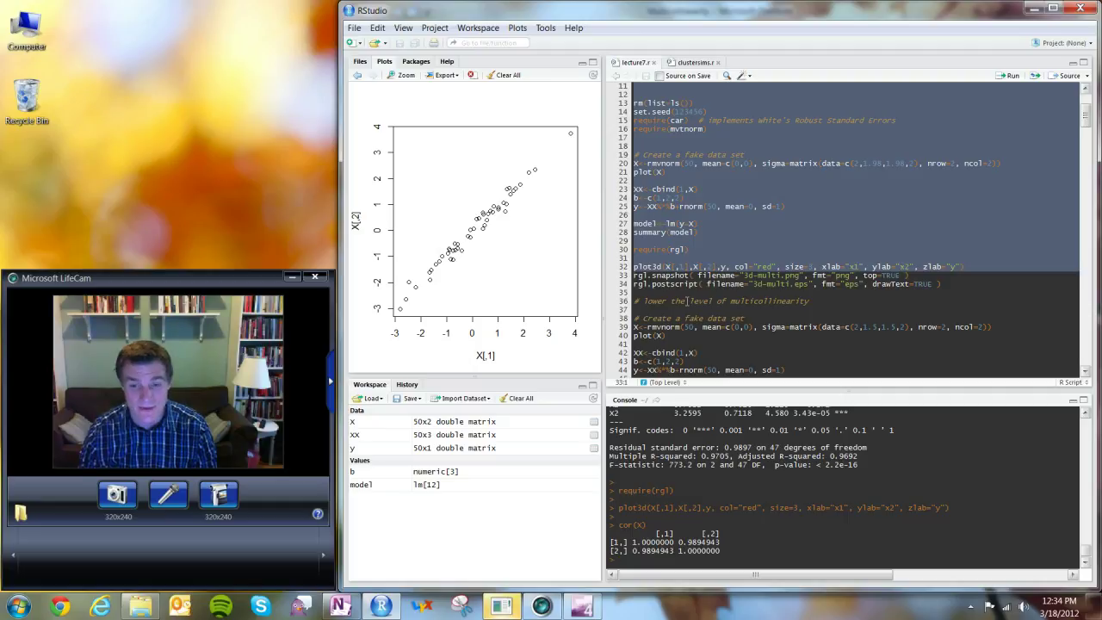
# Step: Rerun lines 37 to 49 with the 1.5 covariance data set and compute cor(X) for comparison with the first example
pyautogui.scroll(-3, 686, 301)
pyautogui.moveTo(647, 224); pyautogui.dragTo(631, 302)
pyautogui.scroll(-1, 639, 223)
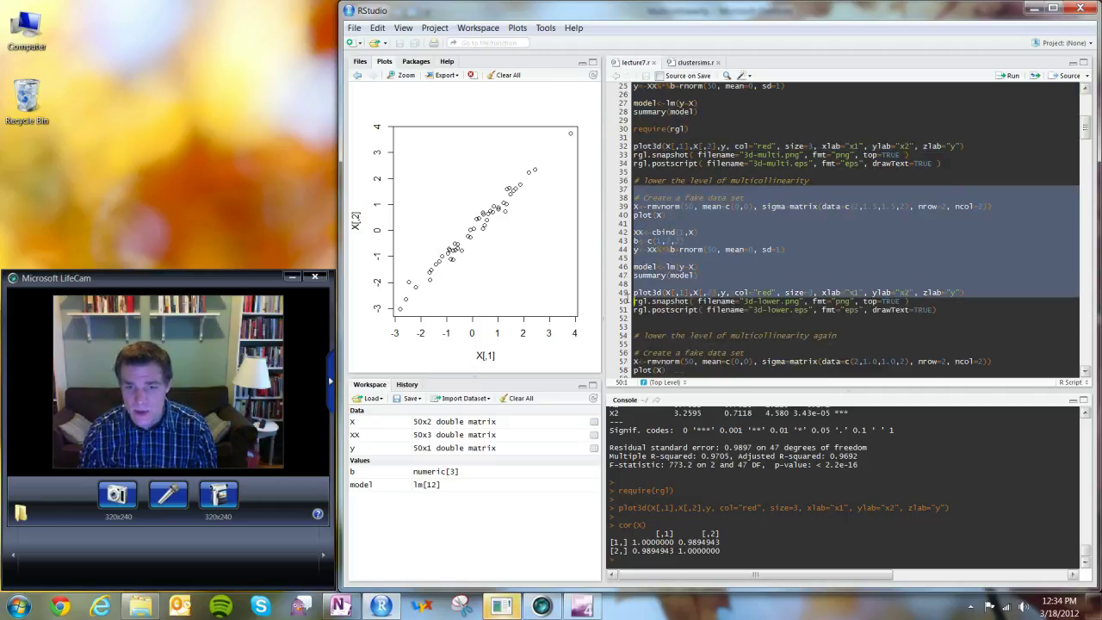
pyautogui.hotkey('ctrl', 'Return')
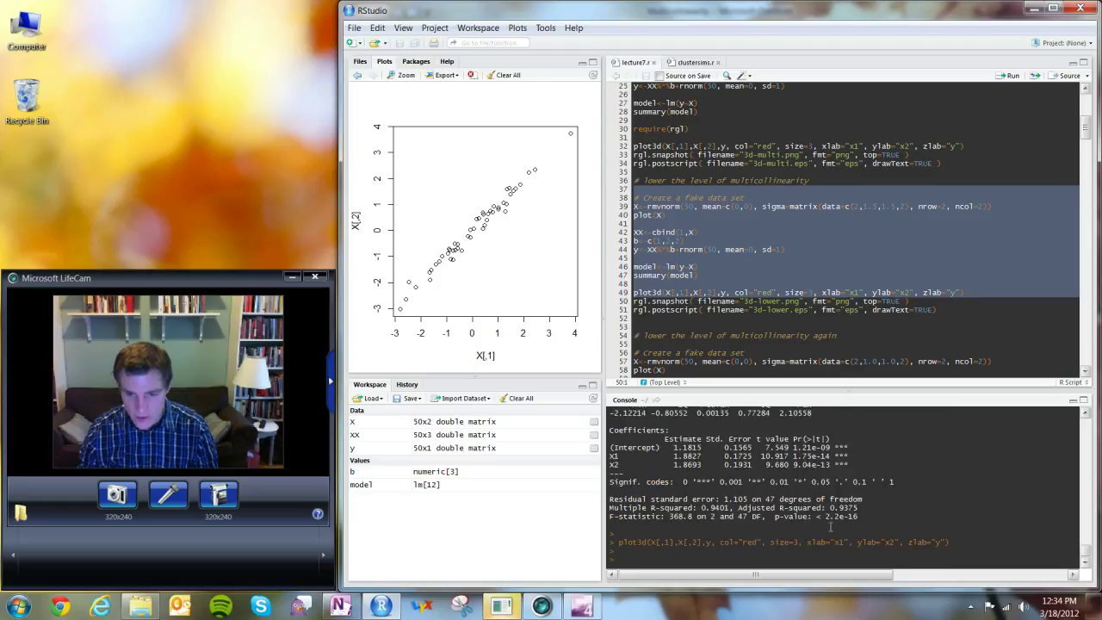
pyautogui.write('cor(X')
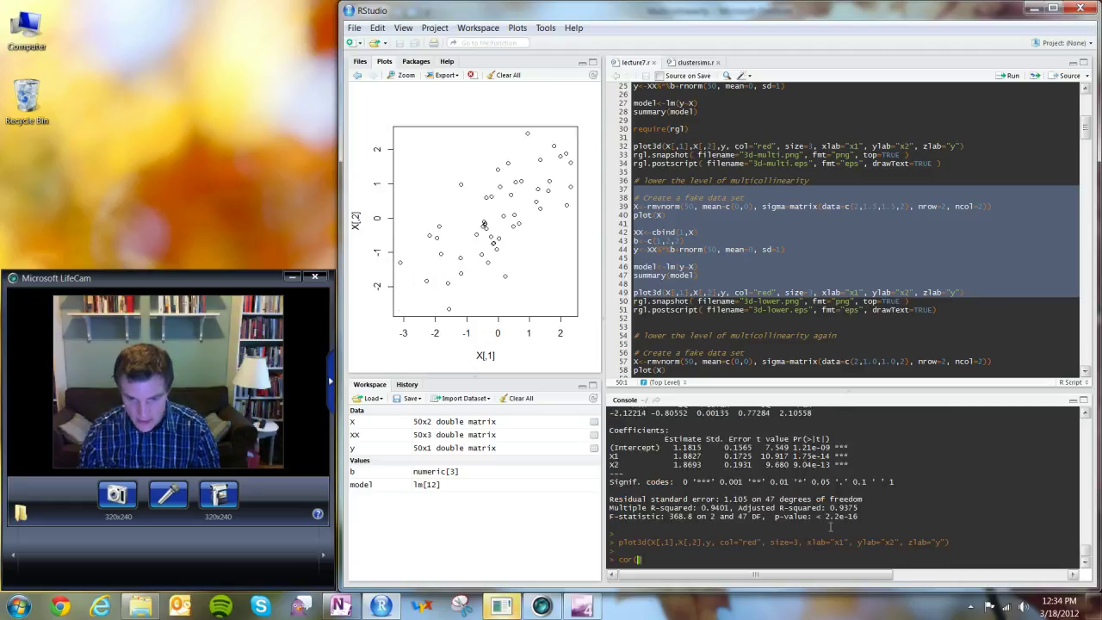
pyautogui.press('Return')
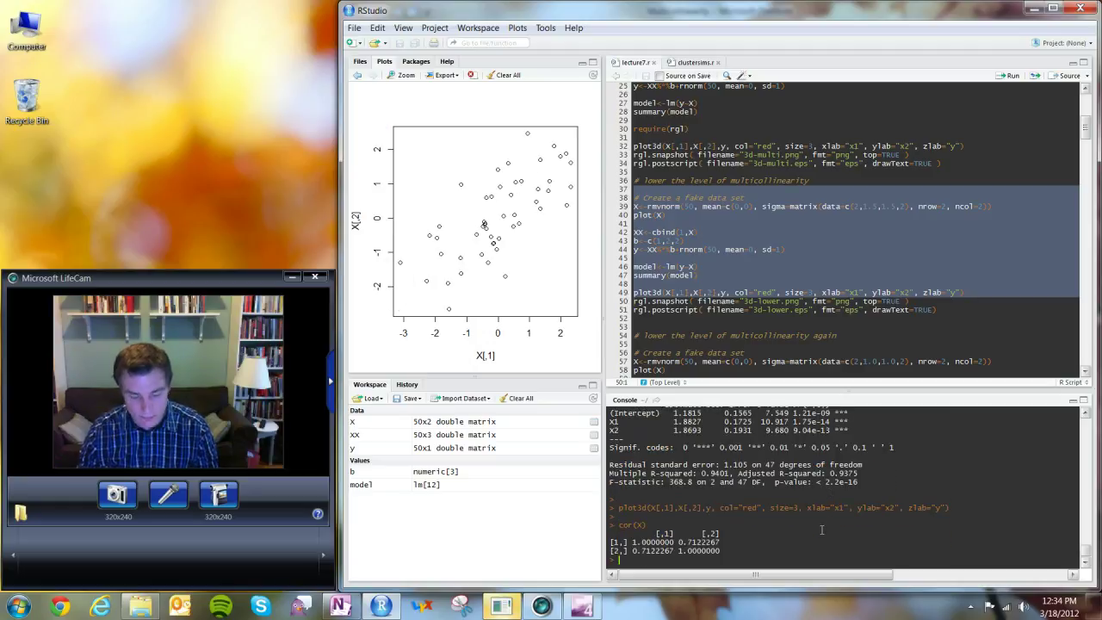
# Step: Bring up the RGL device window and rotate the lower-collinearity 3D plot to examine the spread of its points
pyautogui.click(500, 606)
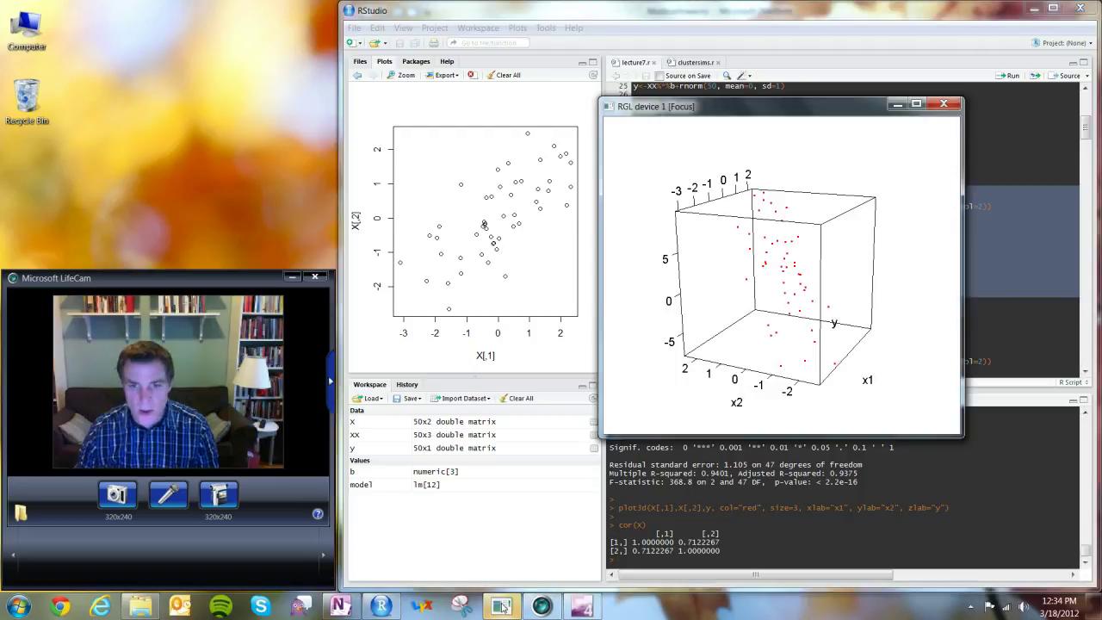
pyautogui.moveTo(690, 329); pyautogui.dragTo(646, 310)
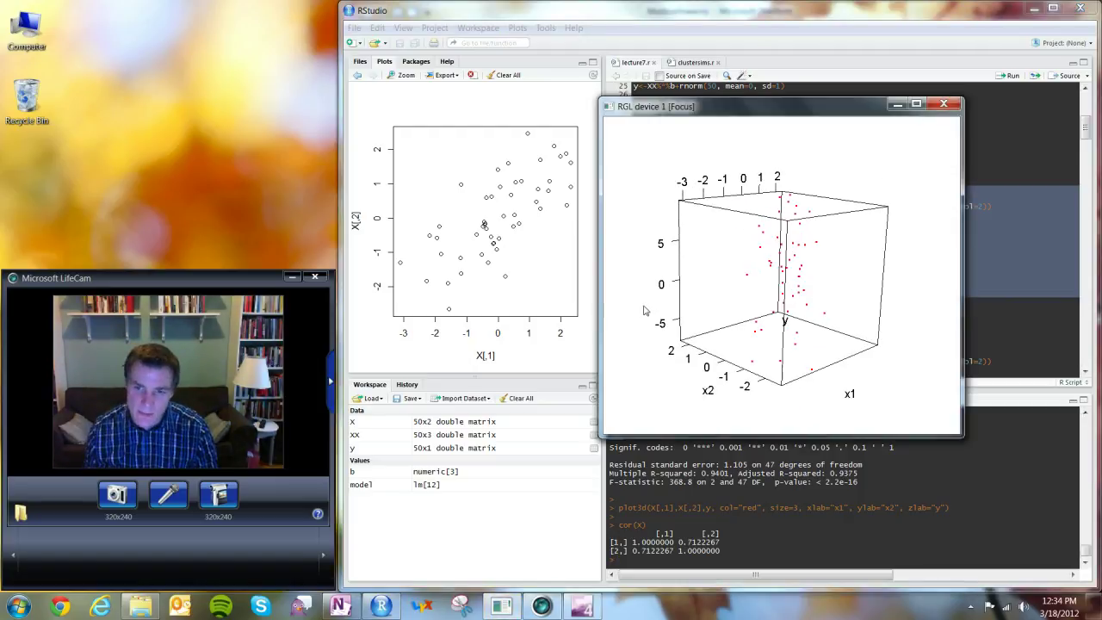
pyautogui.moveTo(849, 295); pyautogui.dragTo(784, 306)
pyautogui.moveTo(684, 256); pyautogui.dragTo(703, 287)
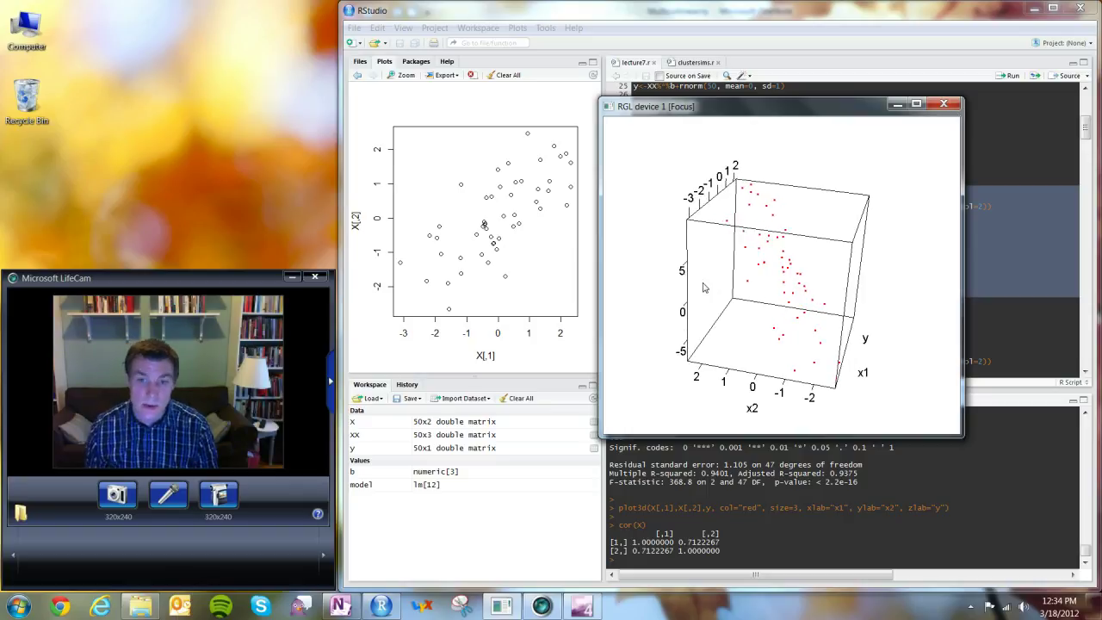
pyautogui.moveTo(812, 316); pyautogui.dragTo(796, 284)
# Step: Run lines 53 to 67 with the 1.0 covariance data set through plot3d, and compute cor(X)
pyautogui.hotkey('alt', 'Tab')
pyautogui.scroll(-3, 656, 319)
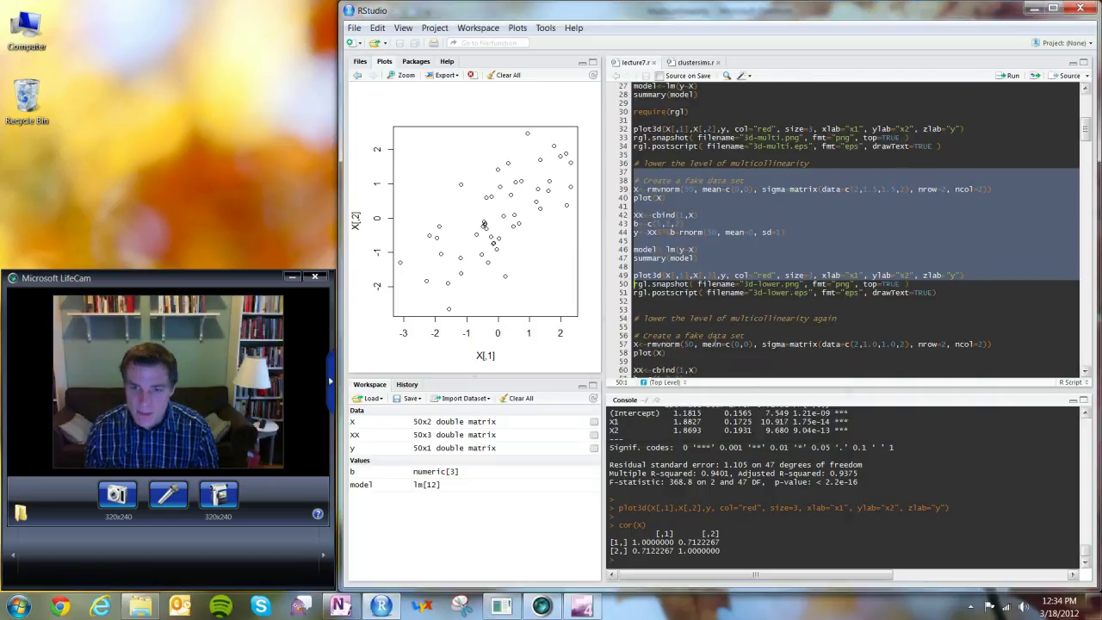
pyautogui.scroll(-3, 656, 319)
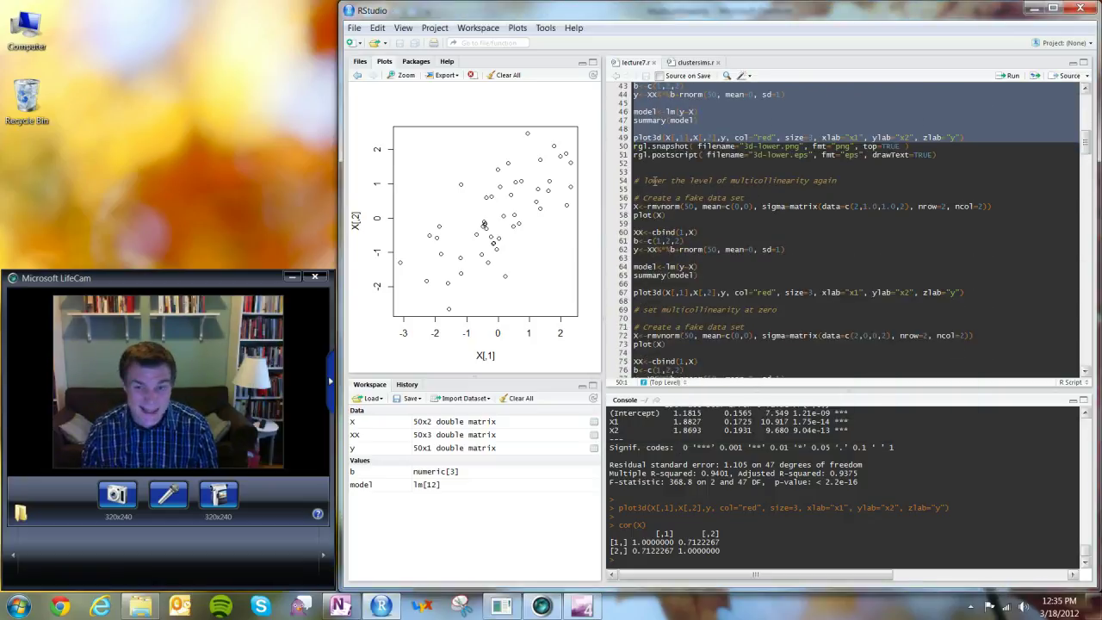
pyautogui.moveTo(644, 175); pyautogui.dragTo(634, 215)
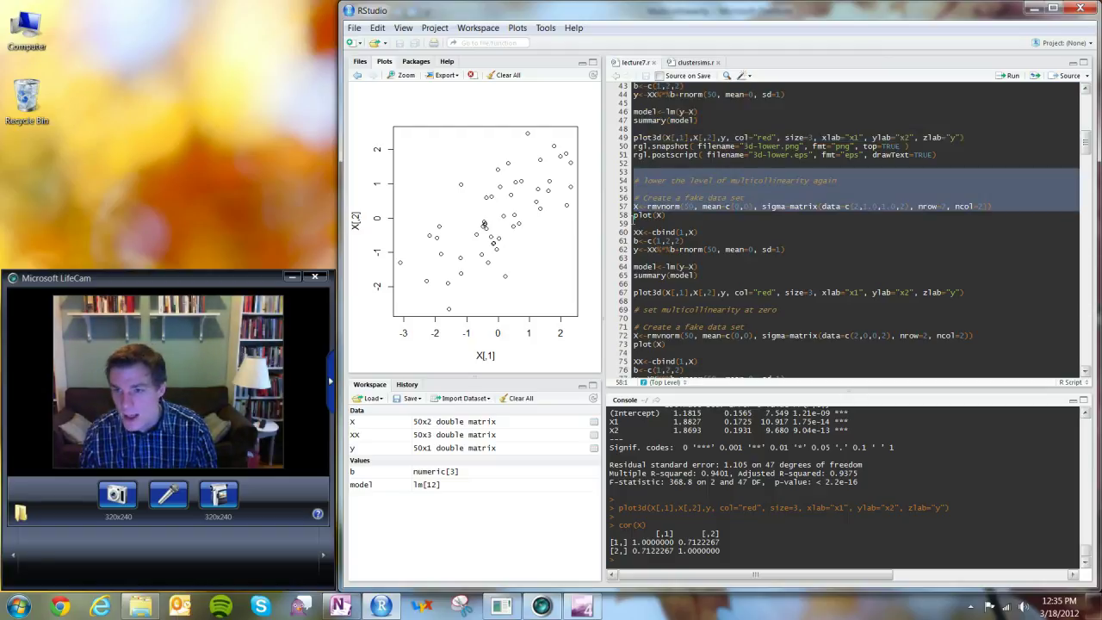
pyautogui.moveTo(634, 215); pyautogui.dragTo(623, 301)
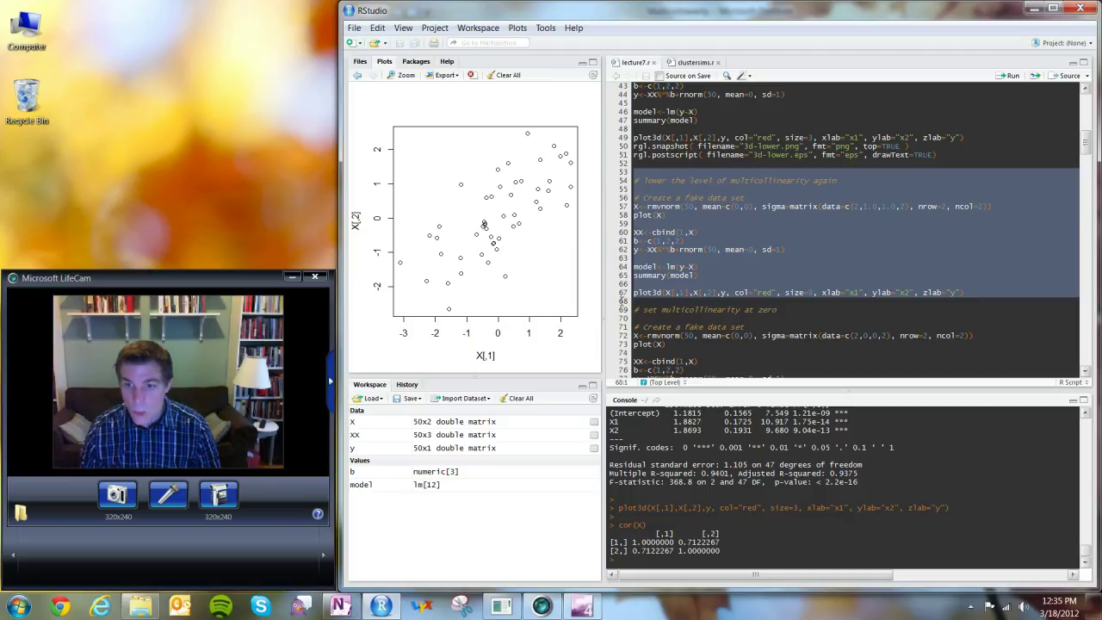
pyautogui.hotkey('ctrl', 'Return')
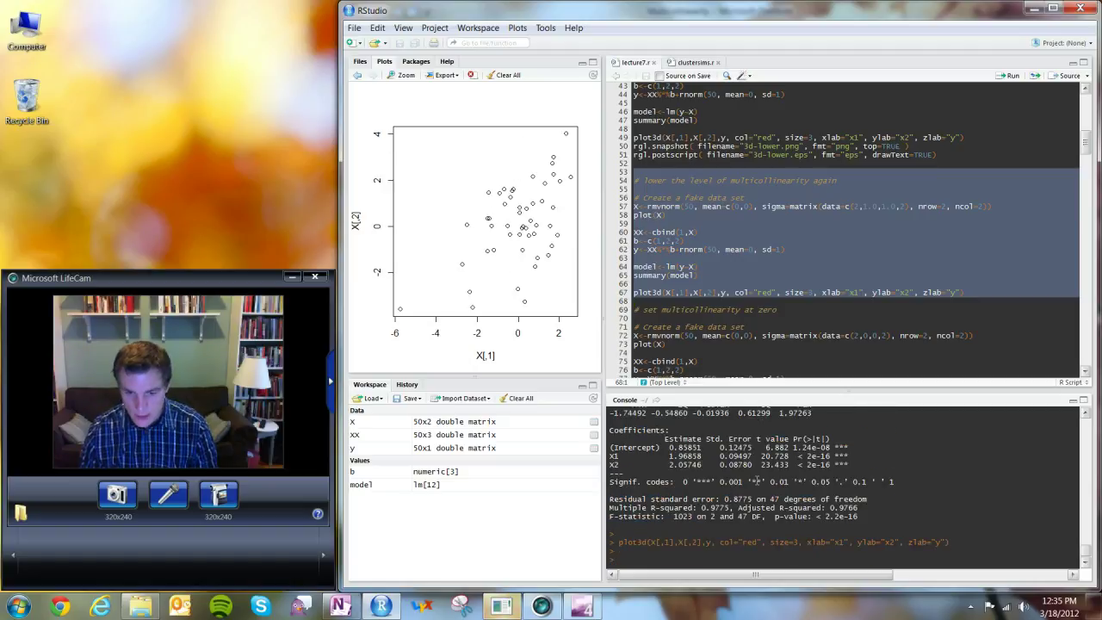
pyautogui.write('cor(X)')
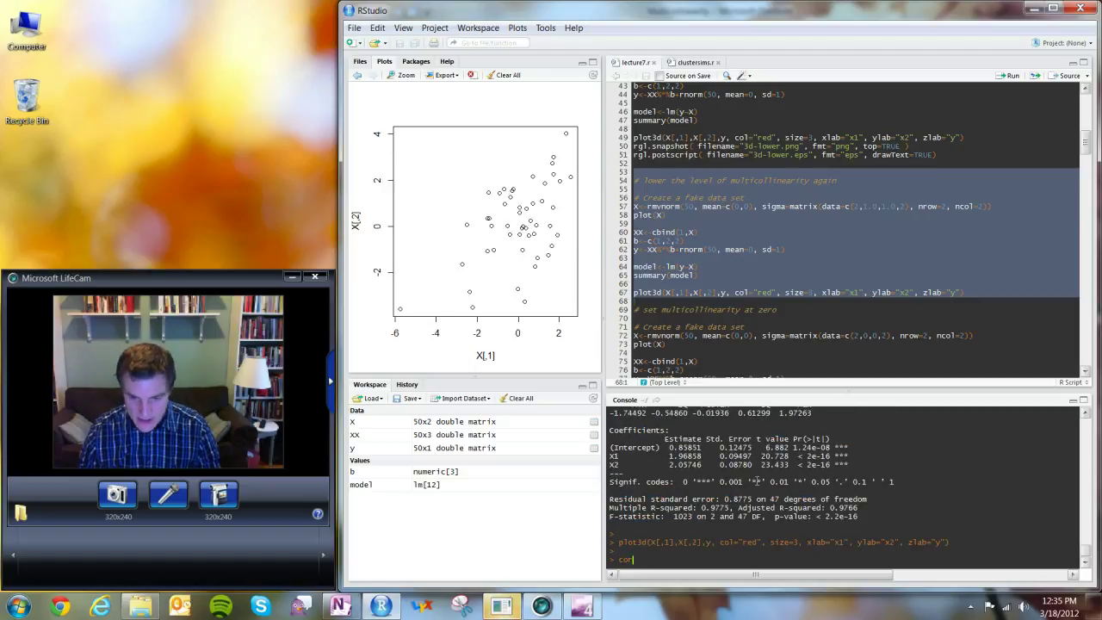
pyautogui.press('Return')
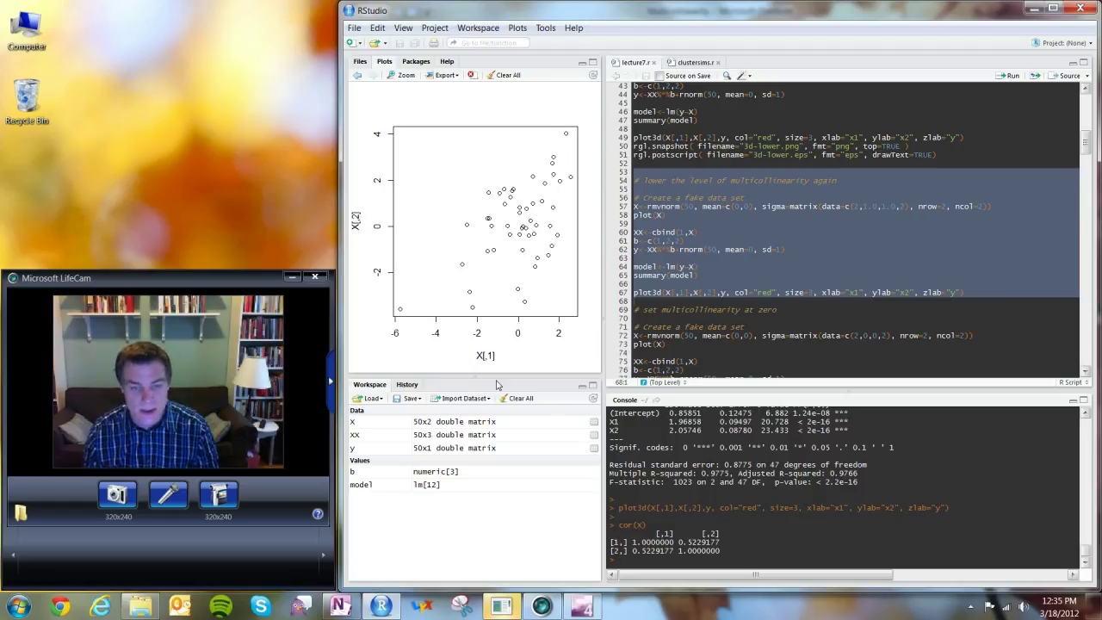
# Step: Bring up the RGL device window and rotate the 3D plot of the 1.0 covariance data to examine its points
pyautogui.click(499, 607)
pyautogui.moveTo(648, 371); pyautogui.dragTo(608, 351)
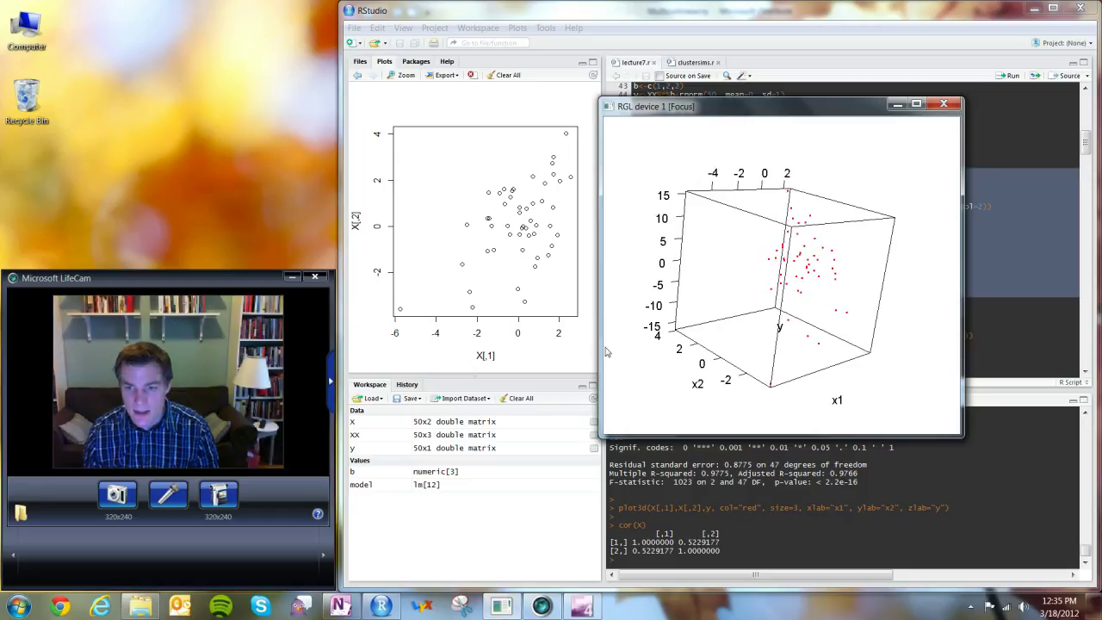
pyautogui.moveTo(697, 272); pyautogui.dragTo(913, 255)
pyautogui.moveTo(718, 254); pyautogui.dragTo(832, 319)
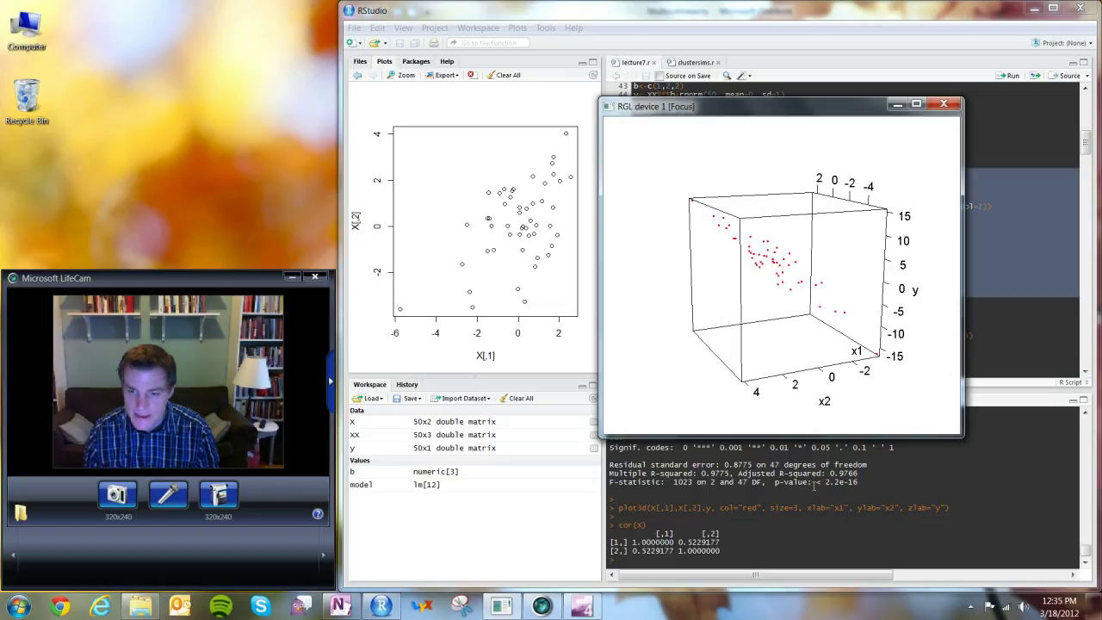
# Step: Run the zero-multicollinearity example in lines 68 to 82 and rotate its 3D plot in the RGL device window
pyautogui.click(814, 484)
pyautogui.scroll(-4, 853, 232)
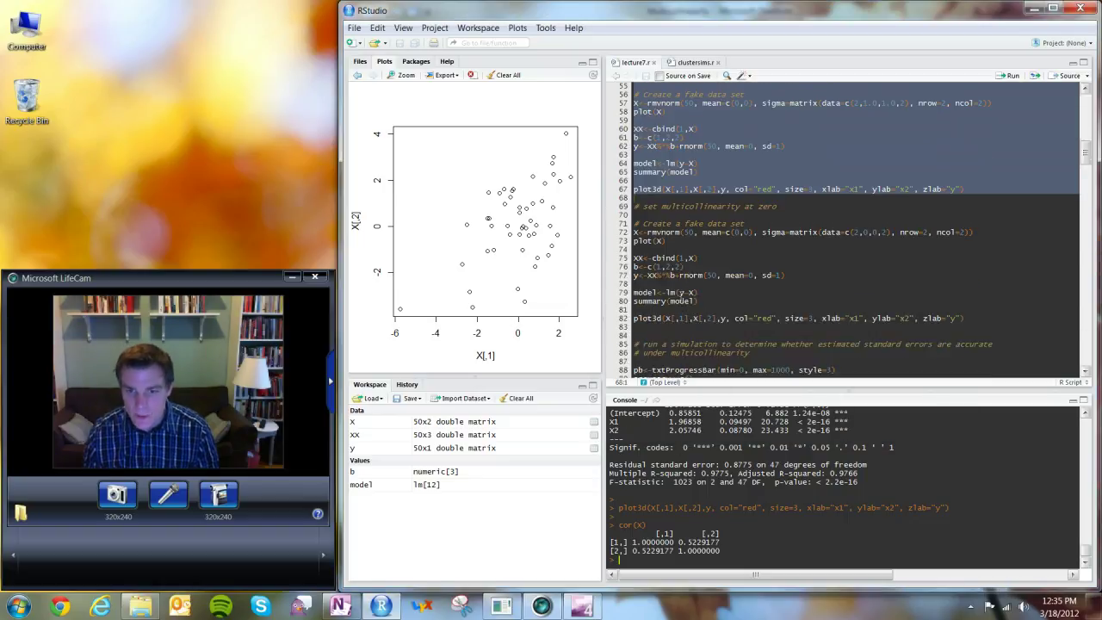
pyautogui.moveTo(644, 203); pyautogui.dragTo(631, 297)
pyautogui.scroll(-1, 638, 293)
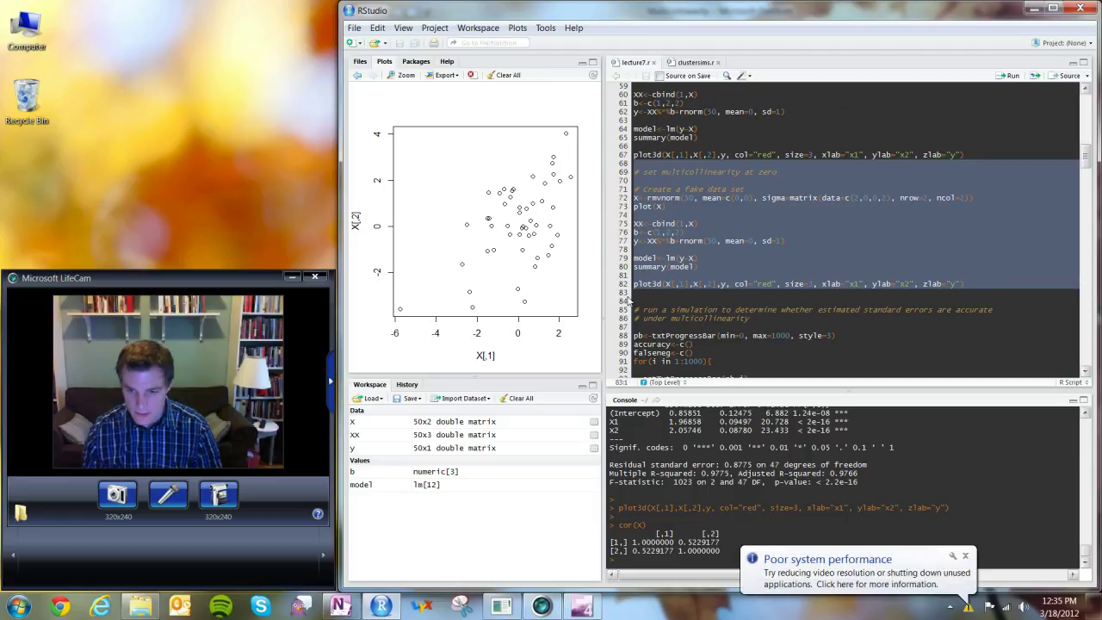
pyautogui.hotkey('ctrl', 'Return')
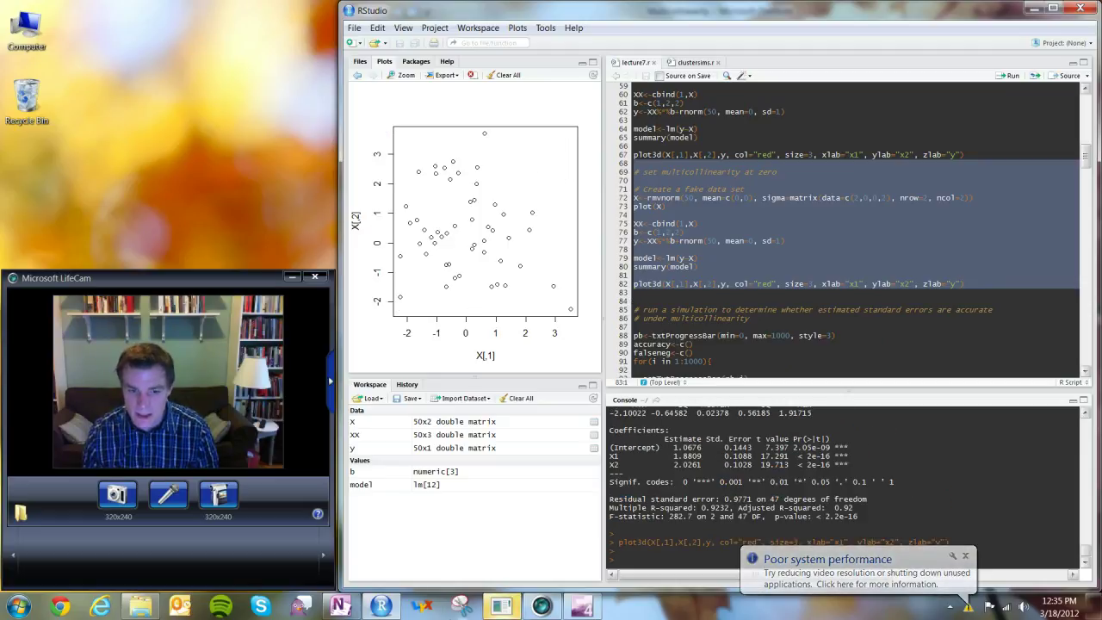
pyautogui.click(505, 608)
pyautogui.moveTo(758, 332); pyautogui.dragTo(848, 275)
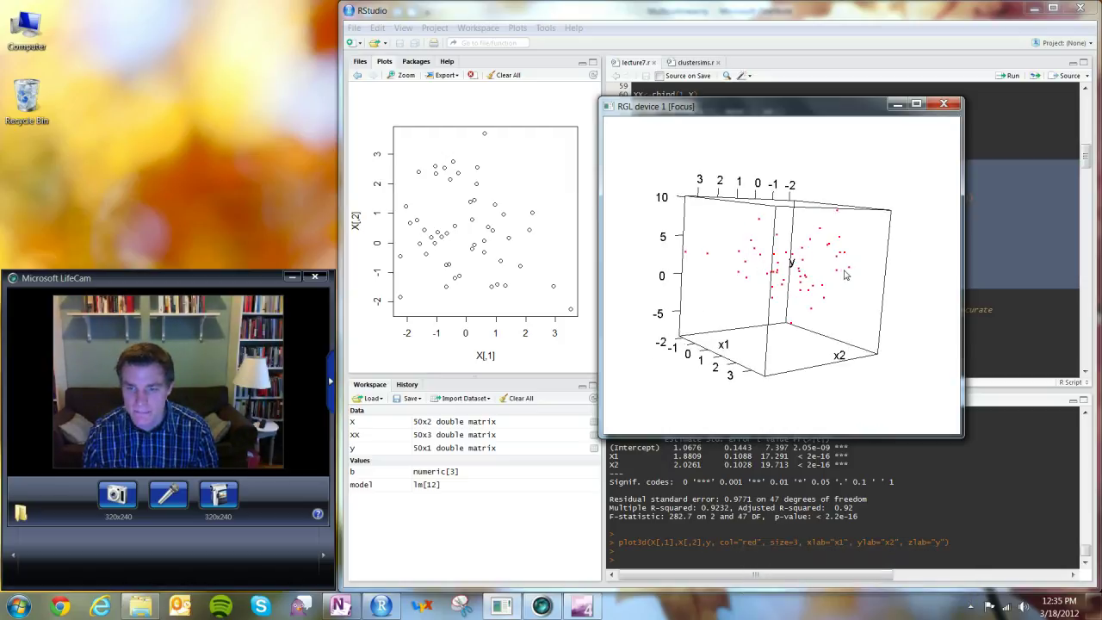
# Step: Rerun the first multicollinearity example, lines 13 to 28, and enlarge the console to show the full regression summary
pyautogui.hotkey('alt', 'Tab')
pyautogui.scroll(15, 930, 296)
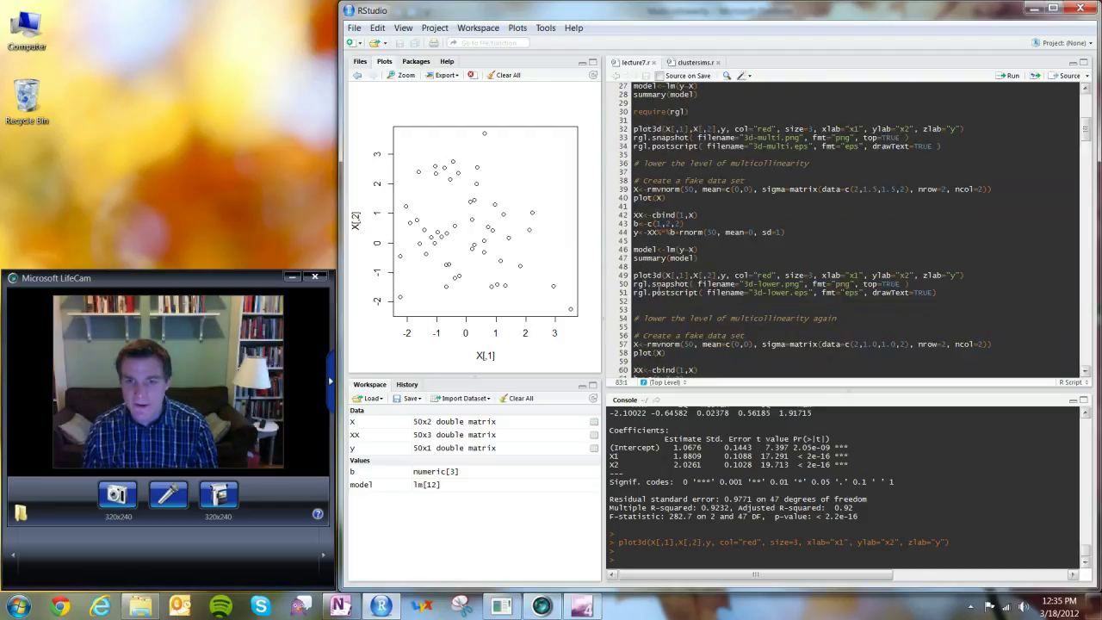
pyautogui.scroll(3, 672, 275)
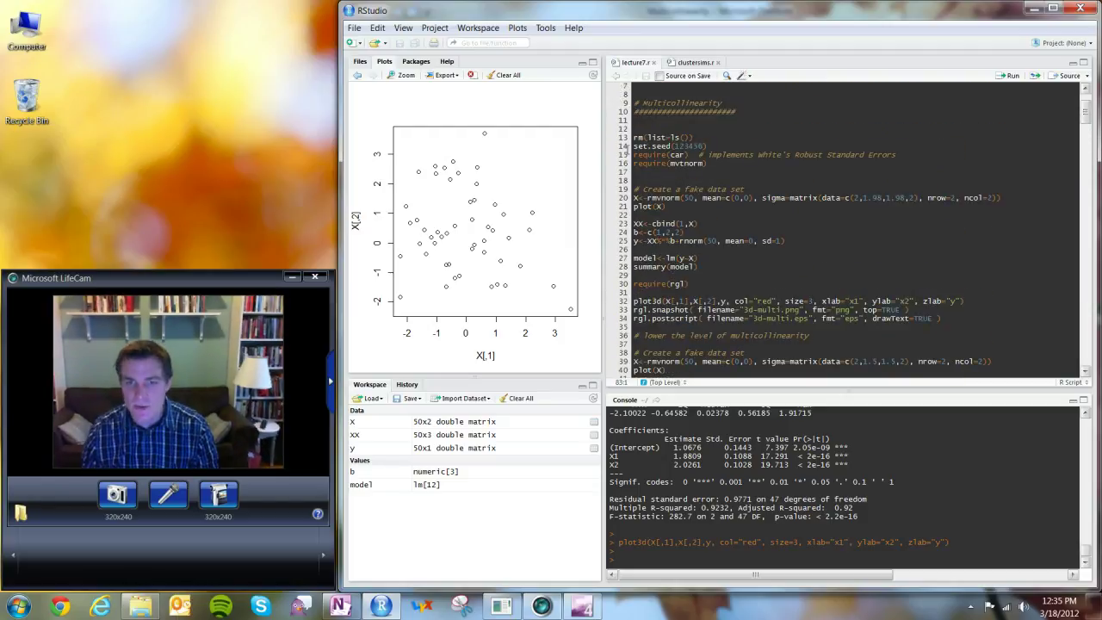
pyautogui.moveTo(636, 134); pyautogui.dragTo(633, 275)
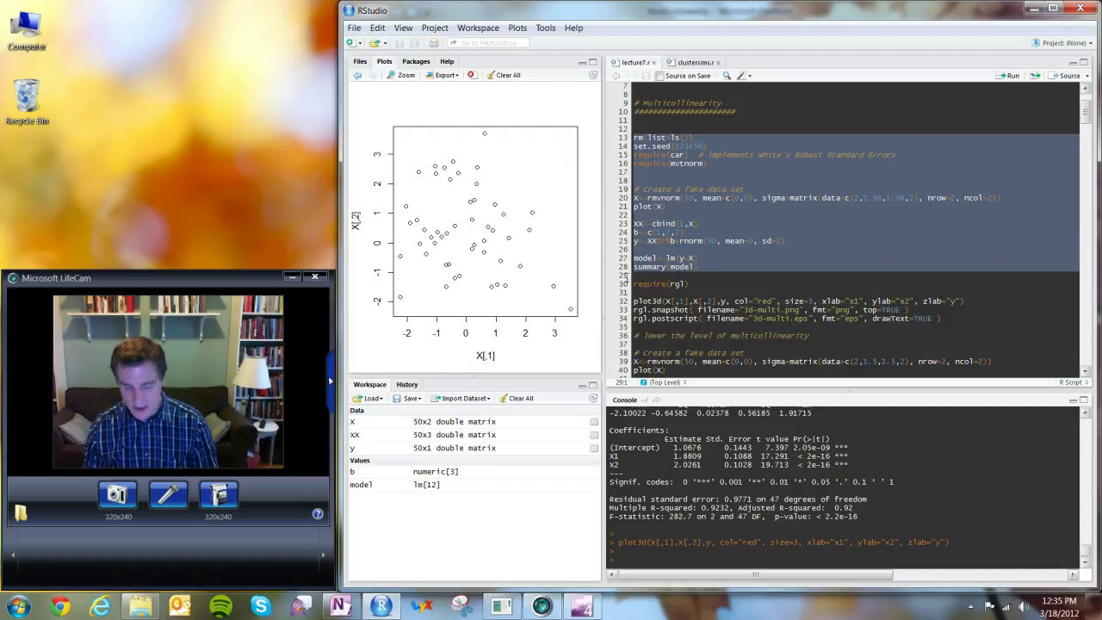
pyautogui.hotkey('ctrl', 'Return')
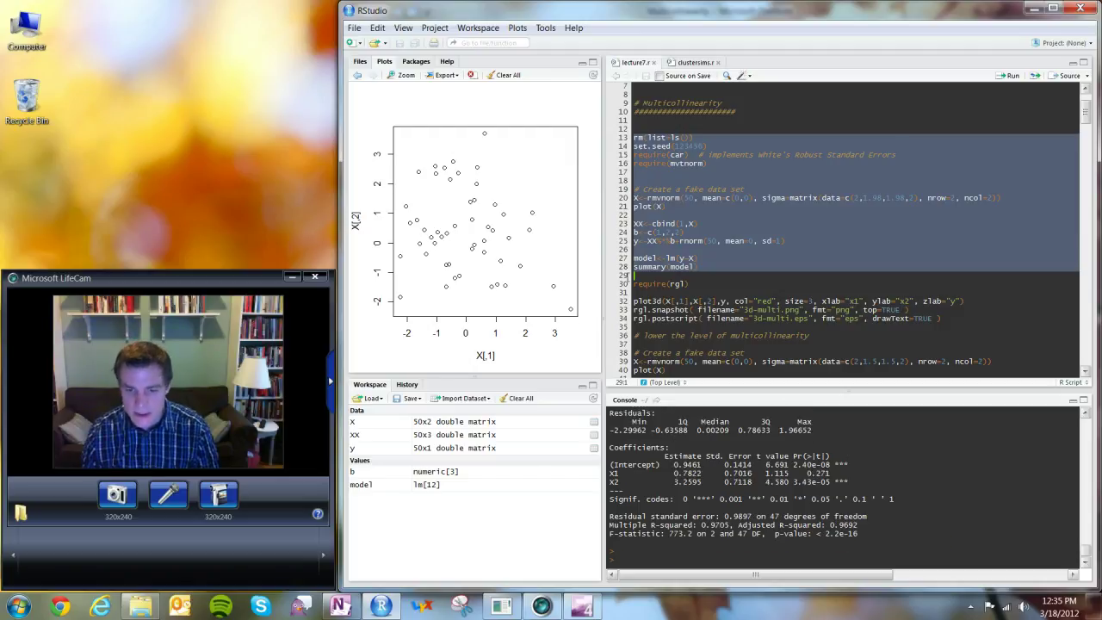
pyautogui.scroll(1, 676, 496)
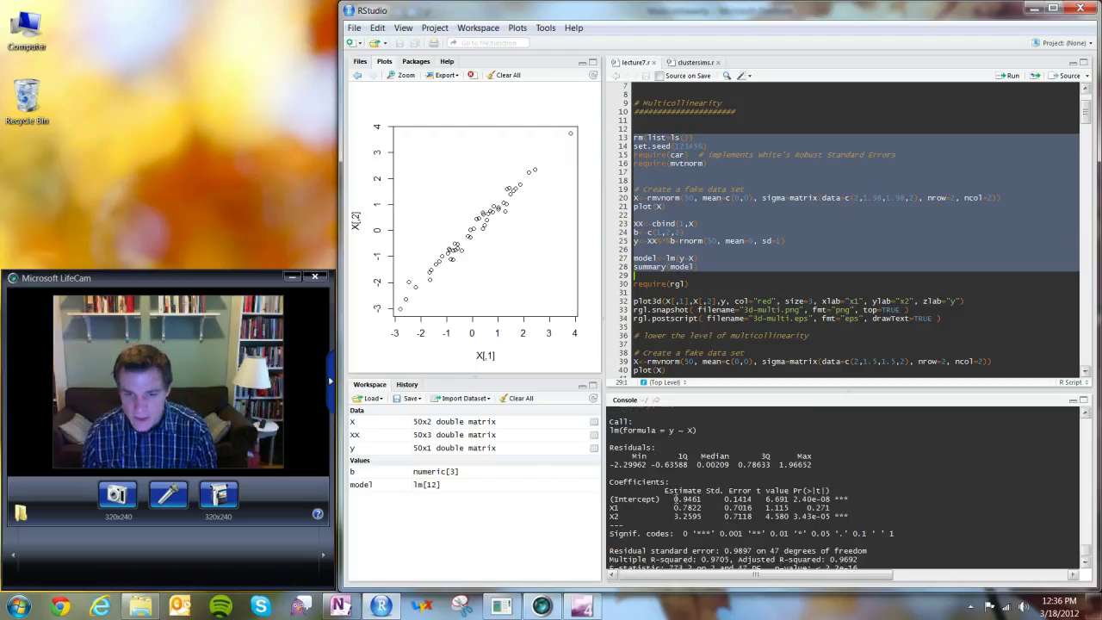
pyautogui.scroll(-1, 676, 499)
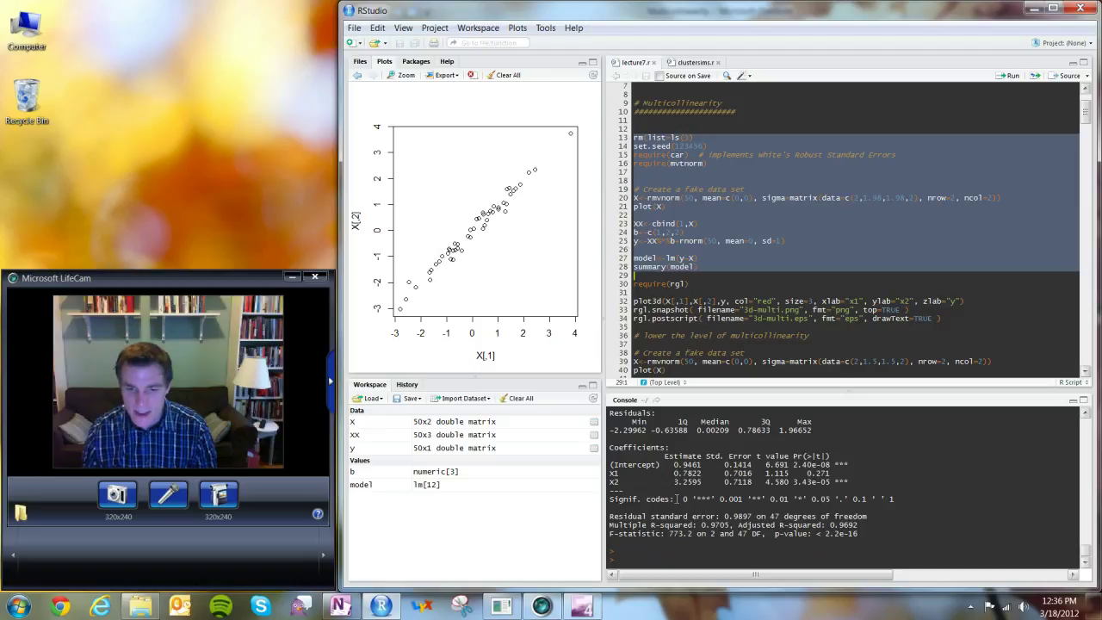
pyautogui.moveTo(852, 392); pyautogui.dragTo(844, 313)
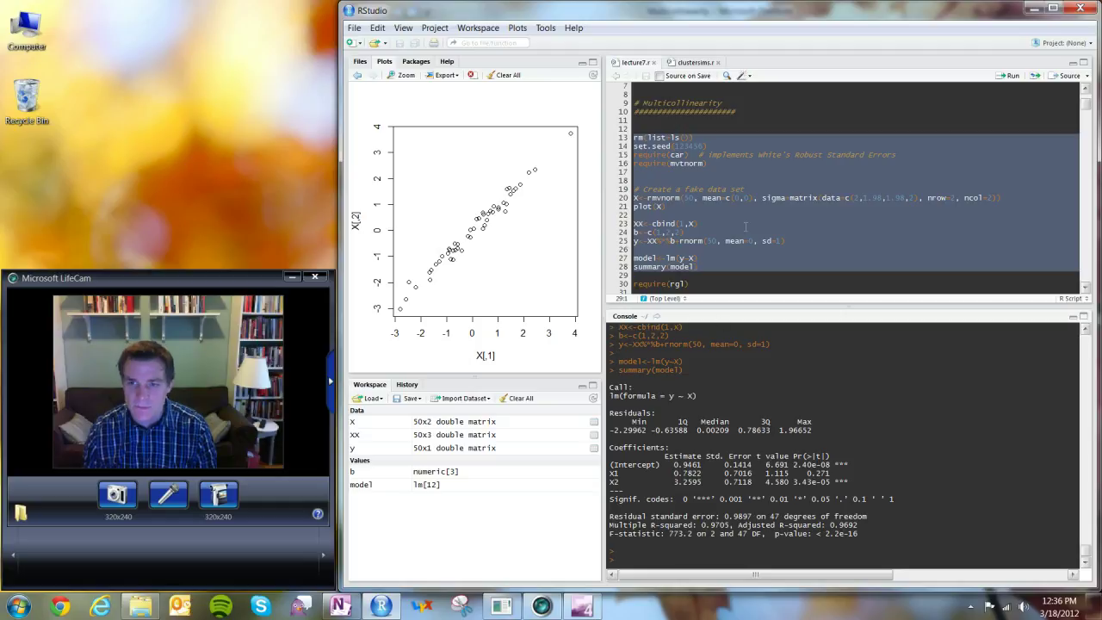
# Step: Compute cor(X) for the 1.98 covariance data set and review the regression's coefficient estimates and standard errors against the true b values
pyautogui.click(670, 233)
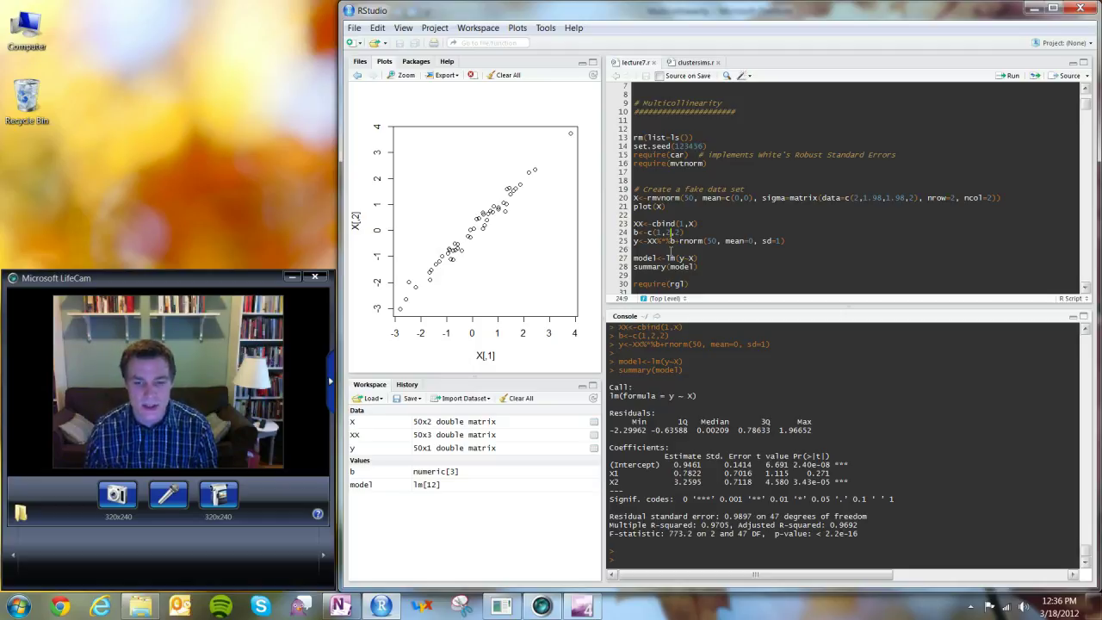
pyautogui.scroll(-1, 670, 252)
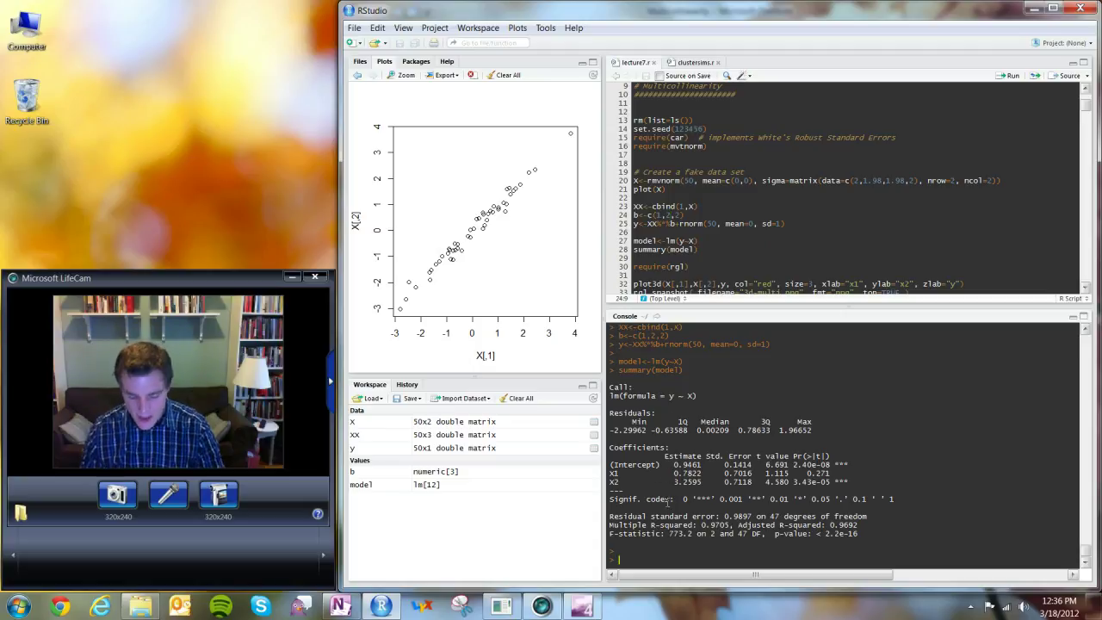
pyautogui.write('cor(X)')
pyautogui.press('Return')
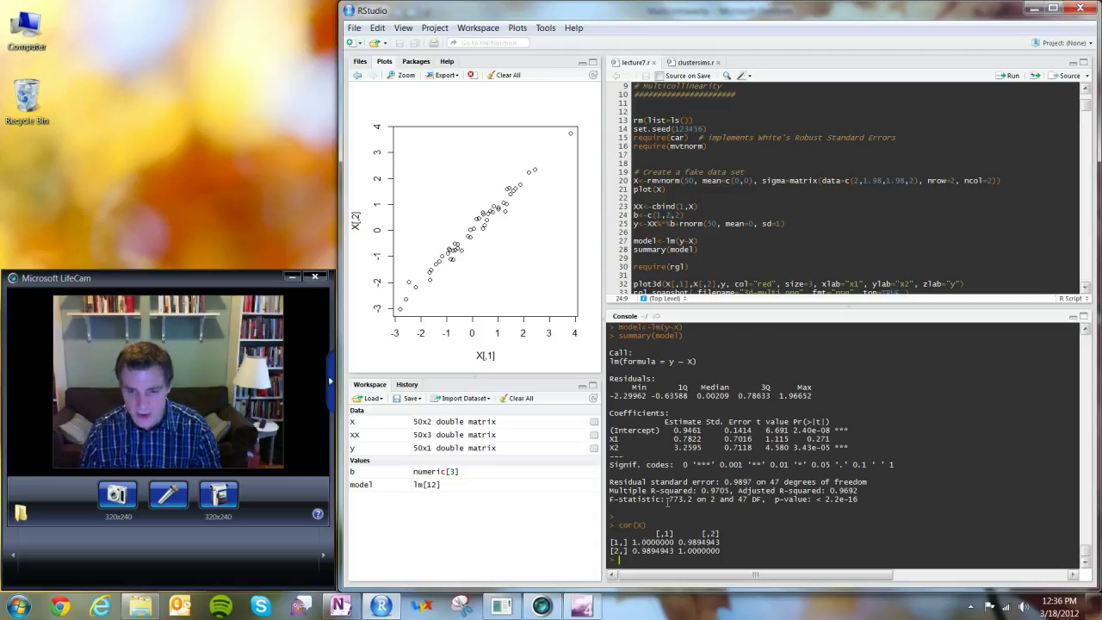
pyautogui.scroll(1, 703, 503)
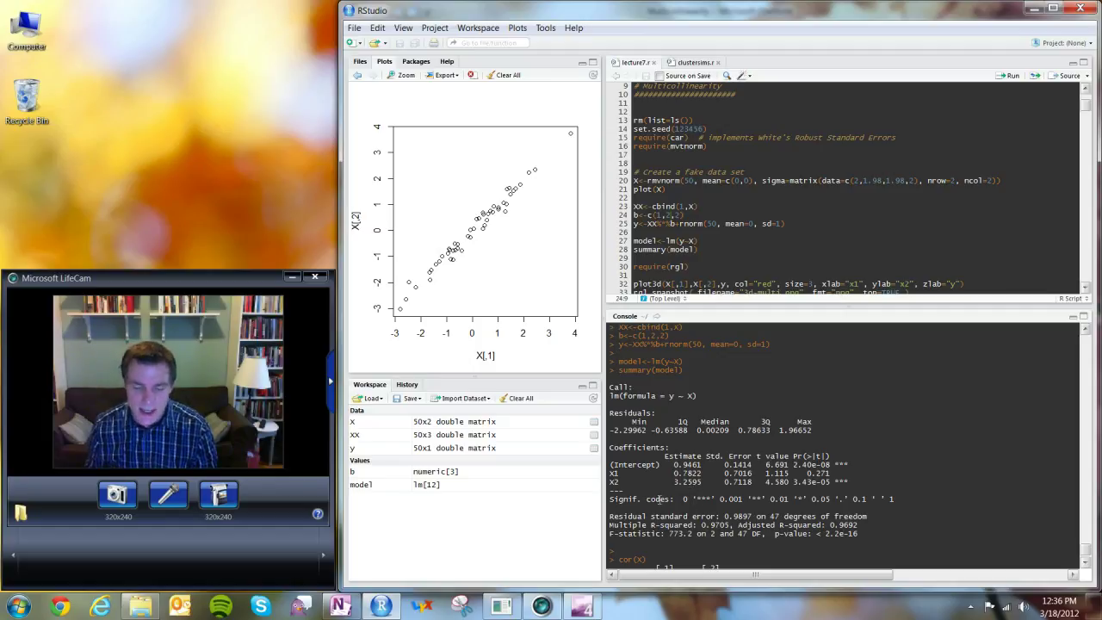
pyautogui.moveTo(700, 482); pyautogui.dragTo(654, 323)
pyautogui.click(676, 505)
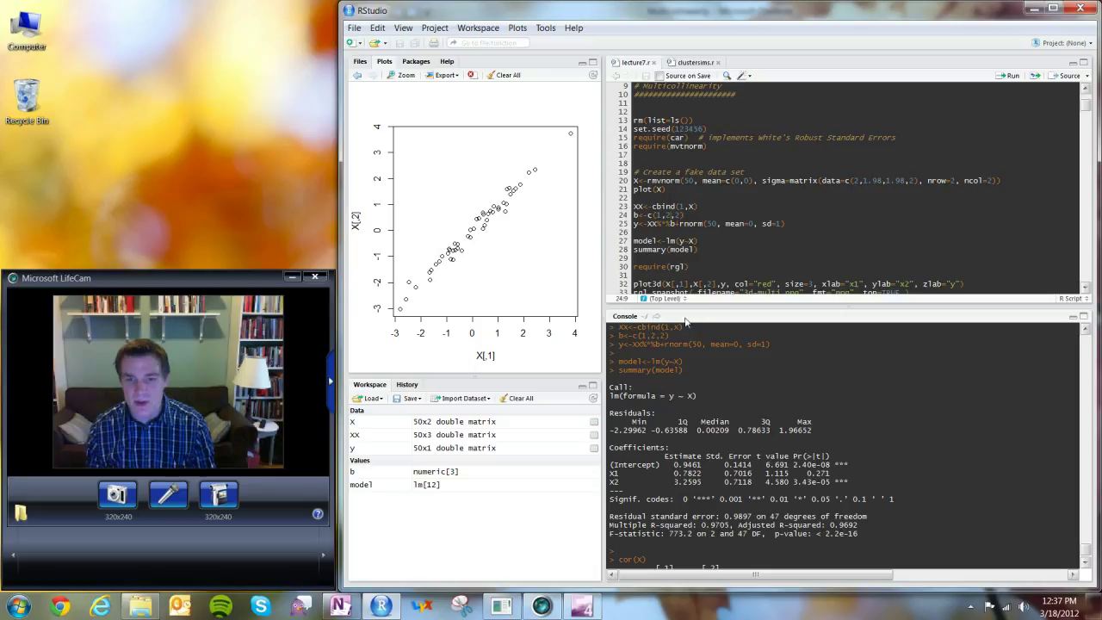
# Step: Rerun the 1.5 covariance example, lines 37 to 47, through its regression summary
pyautogui.scroll(-2, 673, 222)
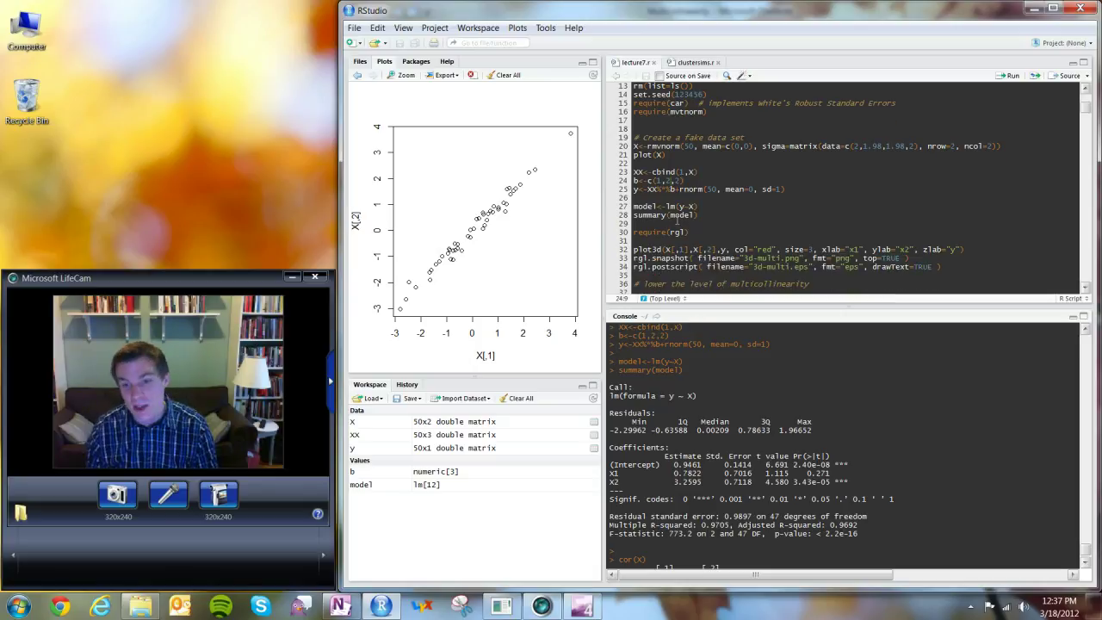
pyautogui.scroll(-5, 677, 222)
pyautogui.moveTo(635, 175); pyautogui.dragTo(620, 269)
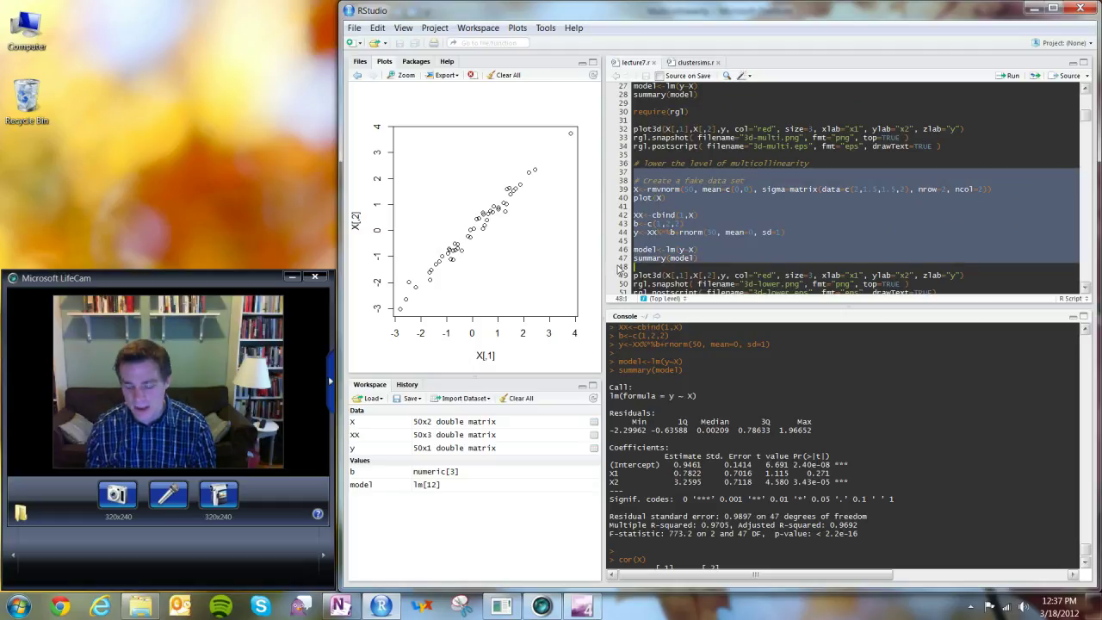
pyautogui.hotkey('ctrl', 'Return')
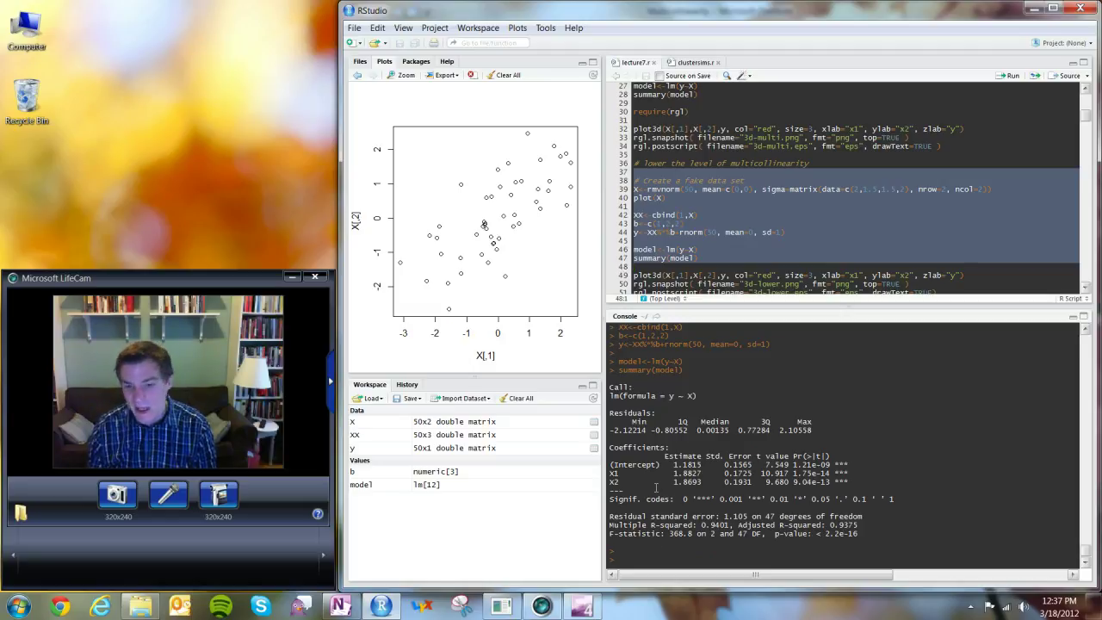
# Step: Rerun the 1.0 covariance example, lines 55 to 66, through its regression summary and switch to the Multicollinearity notes in OneNote
pyautogui.scroll(-6, 667, 269)
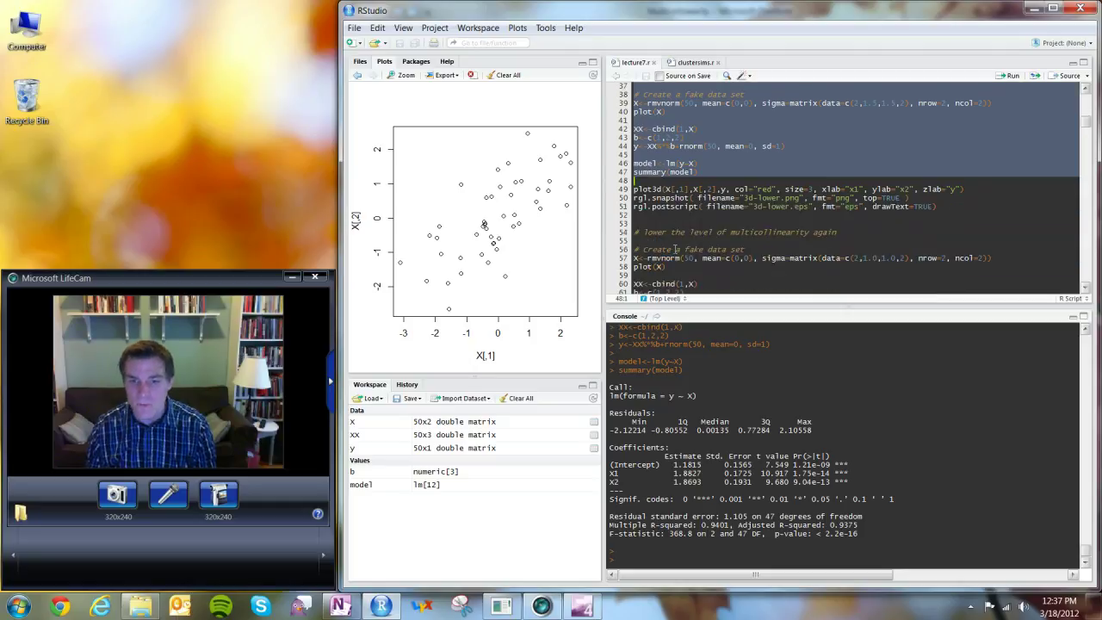
pyautogui.moveTo(643, 178); pyautogui.dragTo(627, 282)
pyautogui.hotkey('ctrl', 'Return')
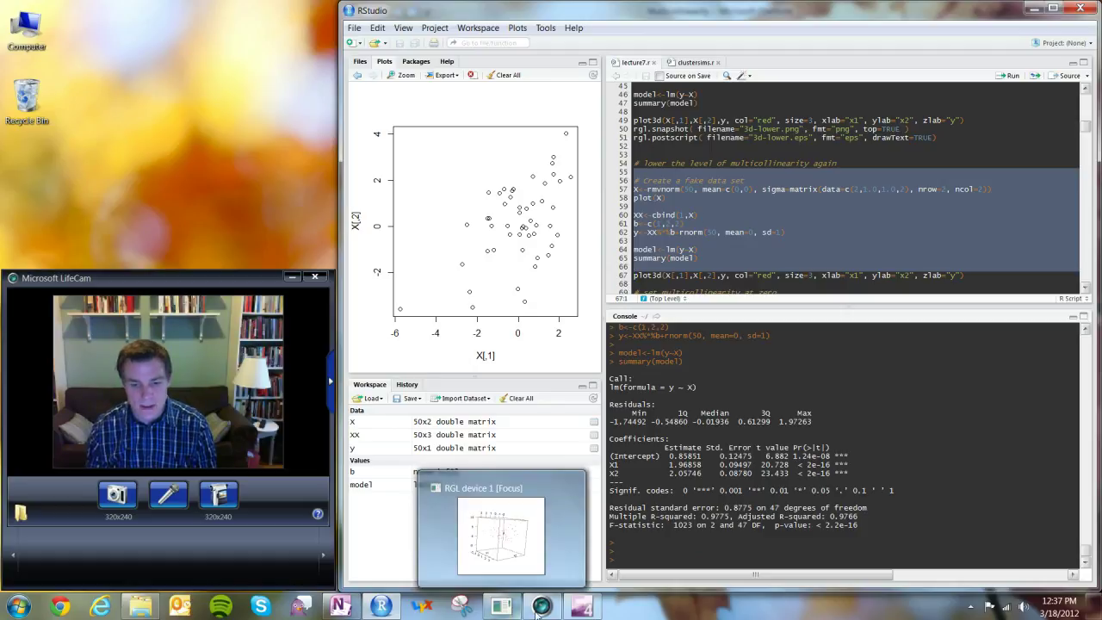
pyautogui.moveTo(412, 613)
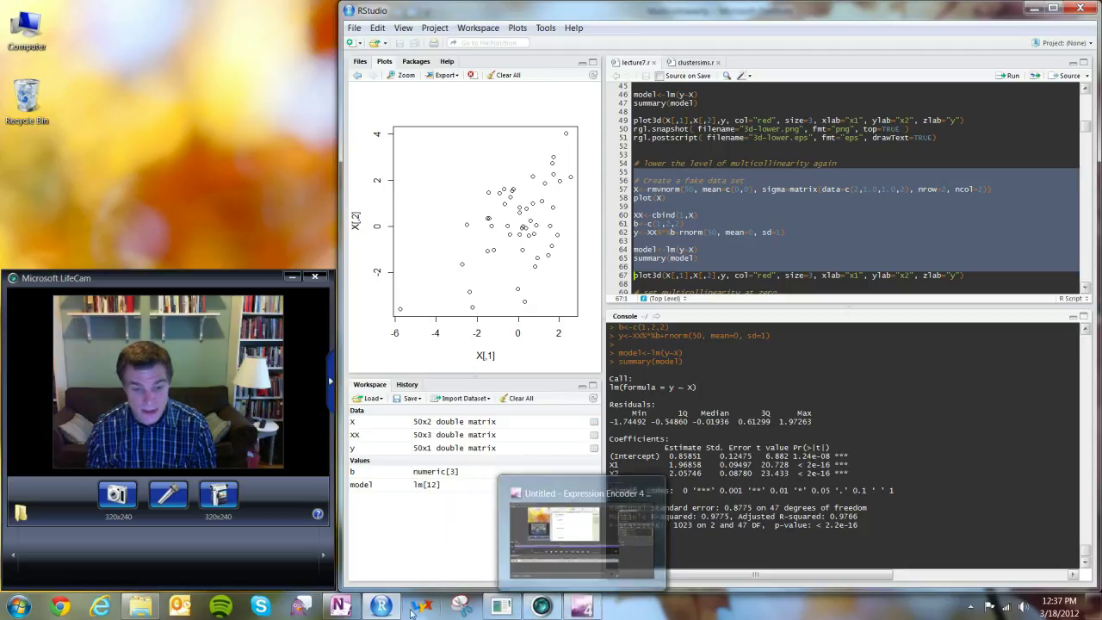
pyautogui.click(341, 607)
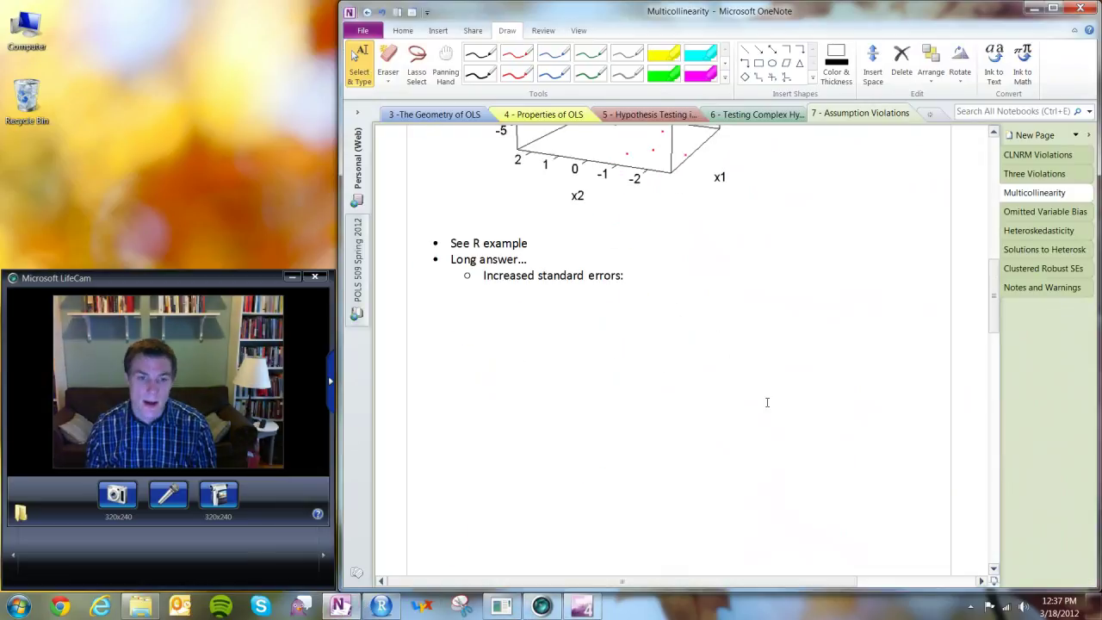
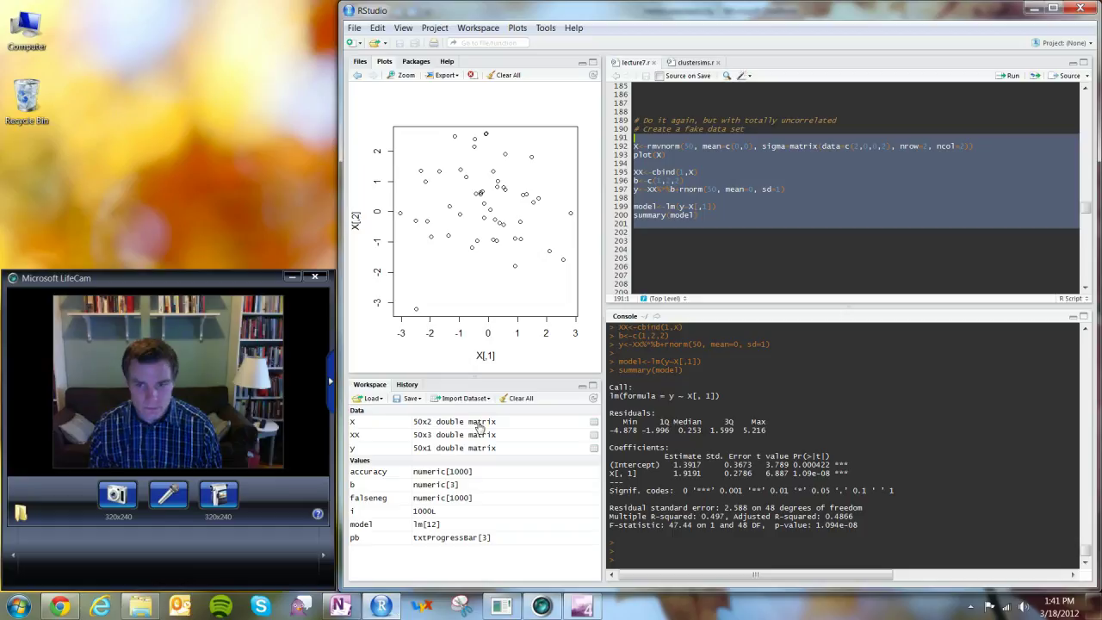
# Step: Run lines 228 to 230 of the Heteroskedasticity section to generate its 200-observation fake data set
pyautogui.scroll(-11, 733, 251)
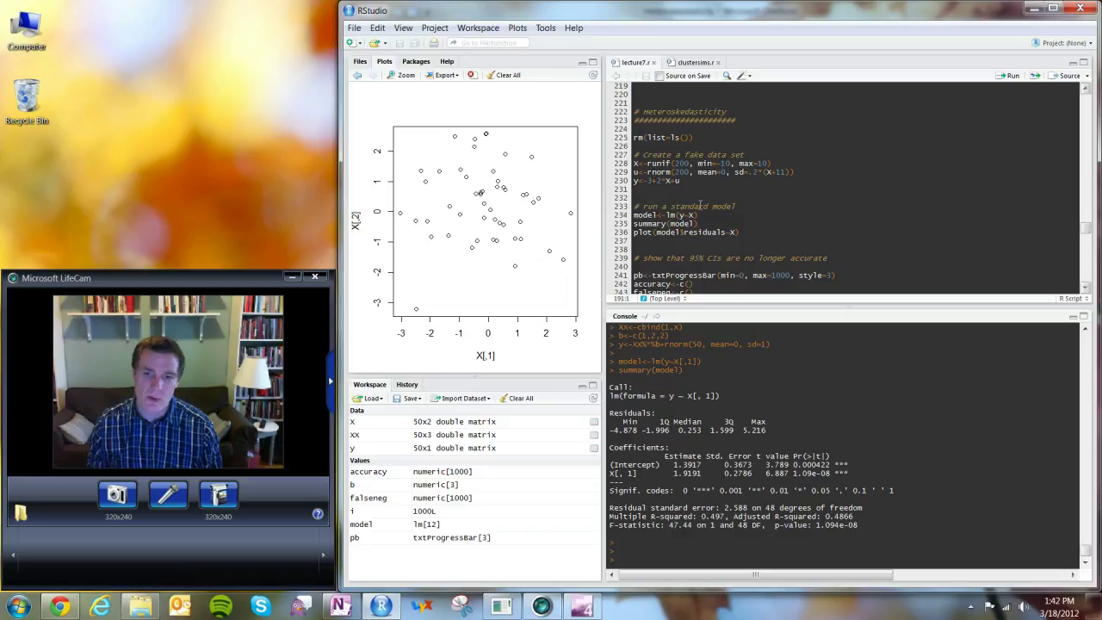
pyautogui.moveTo(635, 191); pyautogui.dragTo(618, 166)
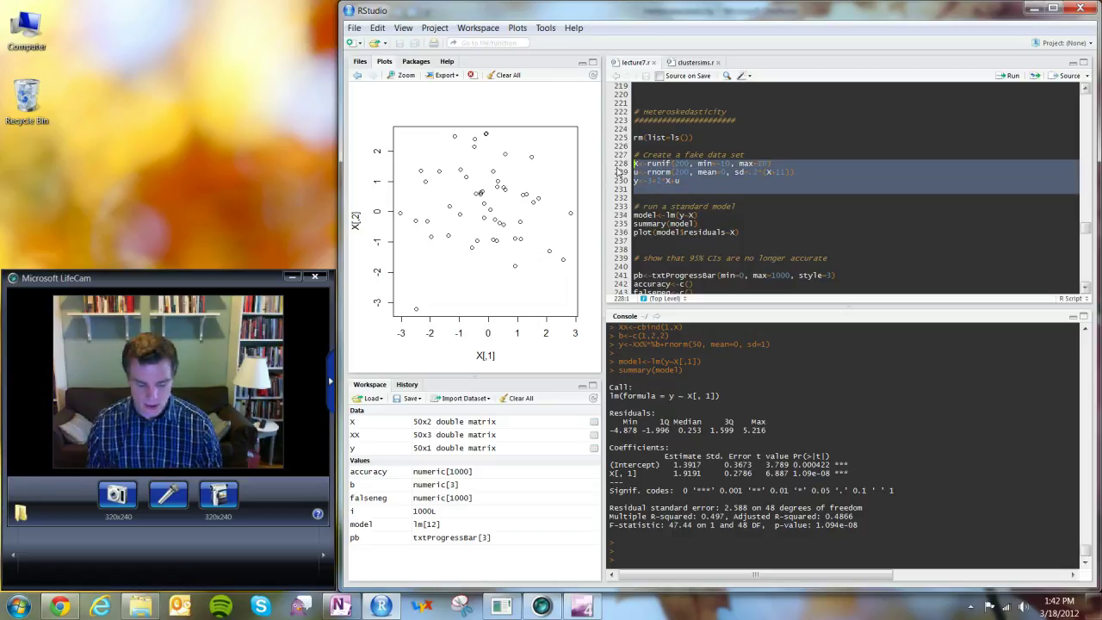
pyautogui.hotkey('ctrl', 'Return')
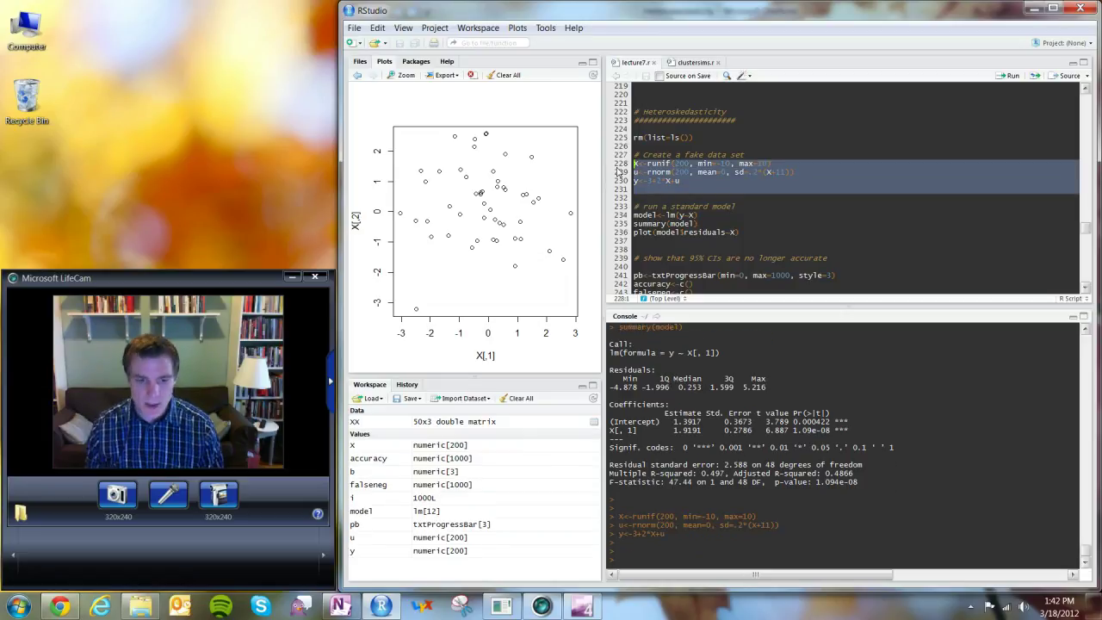
# Step: Add the line plot(u~X) below the Heteroskedasticity data set code and run it to plot the errors against X
pyautogui.click(655, 198)
pyautogui.press('Return')
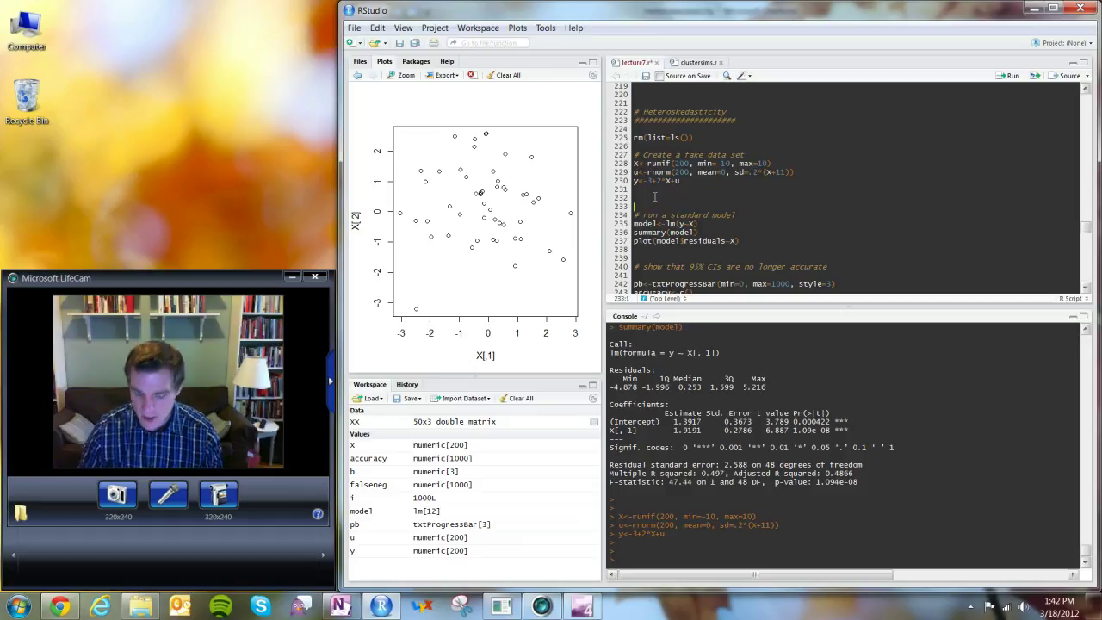
pyautogui.write('plot(')
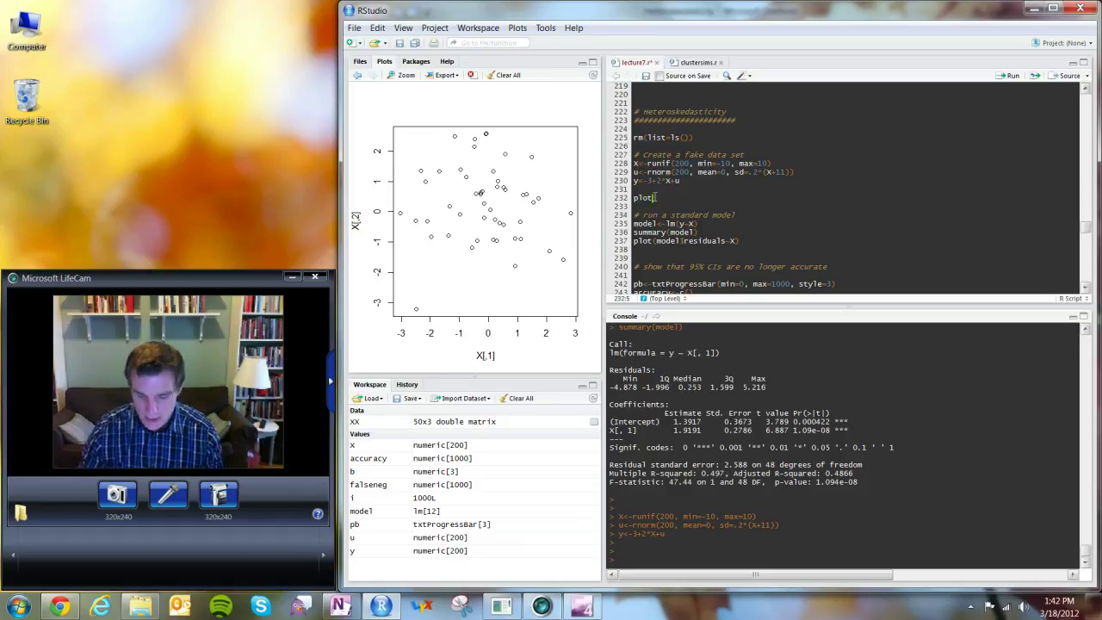
pyautogui.write('u~')
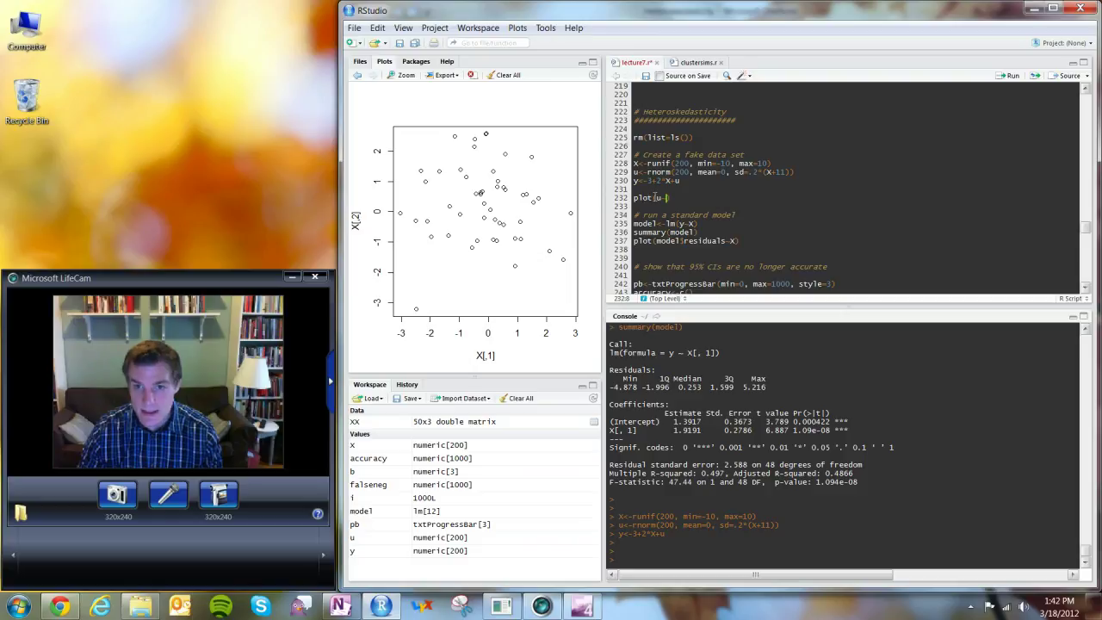
pyautogui.write('X')
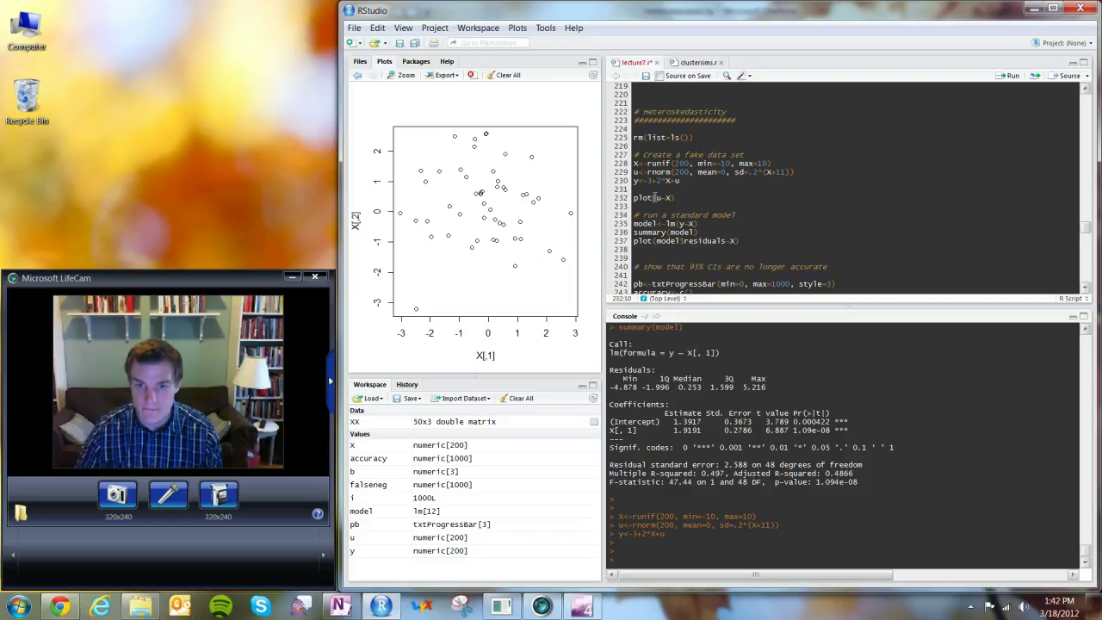
pyautogui.write(')')
pyautogui.hotkey('ctrl', 'Return')
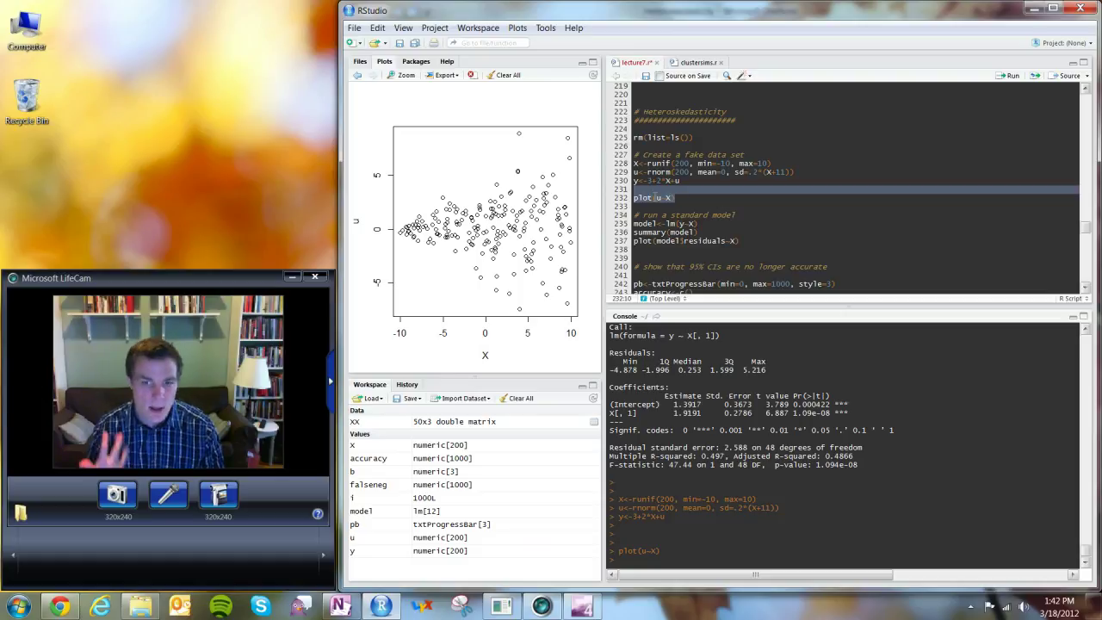
# Step: Run the standard model code, lines 234 to 237, and review the X coefficient and its standard error in the summary
pyautogui.scroll(-1, 672, 202)
pyautogui.moveTo(601, 231); pyautogui.dragTo(601, 205)
pyautogui.hotkey('ctrl', 'Return')
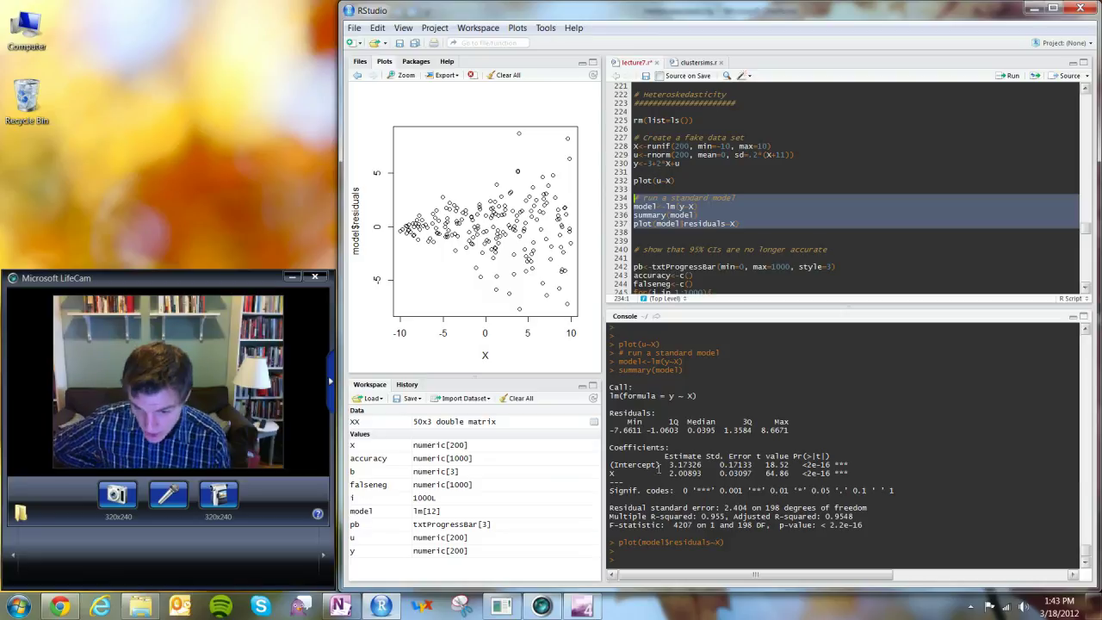
pyautogui.moveTo(665, 472); pyautogui.dragTo(755, 476)
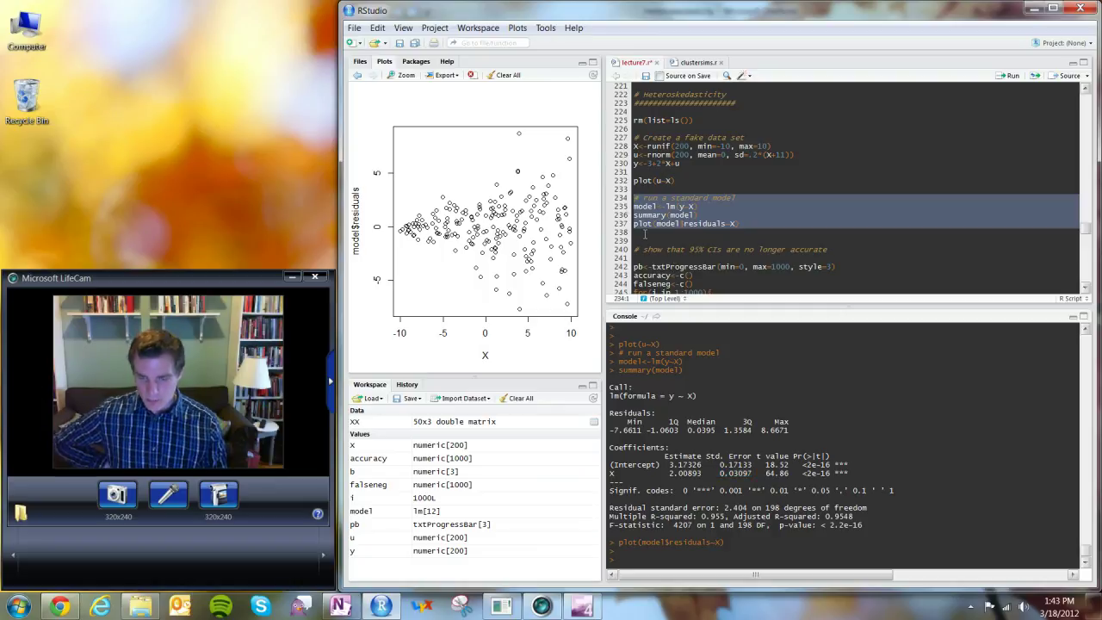
# Step: Rerun only plot(model$residuals~X) on line 237 to redraw the residual plot
pyautogui.click(635, 232)
pyautogui.hotkey('shift', 'Up')
pyautogui.hotkey('shift', 'Up')
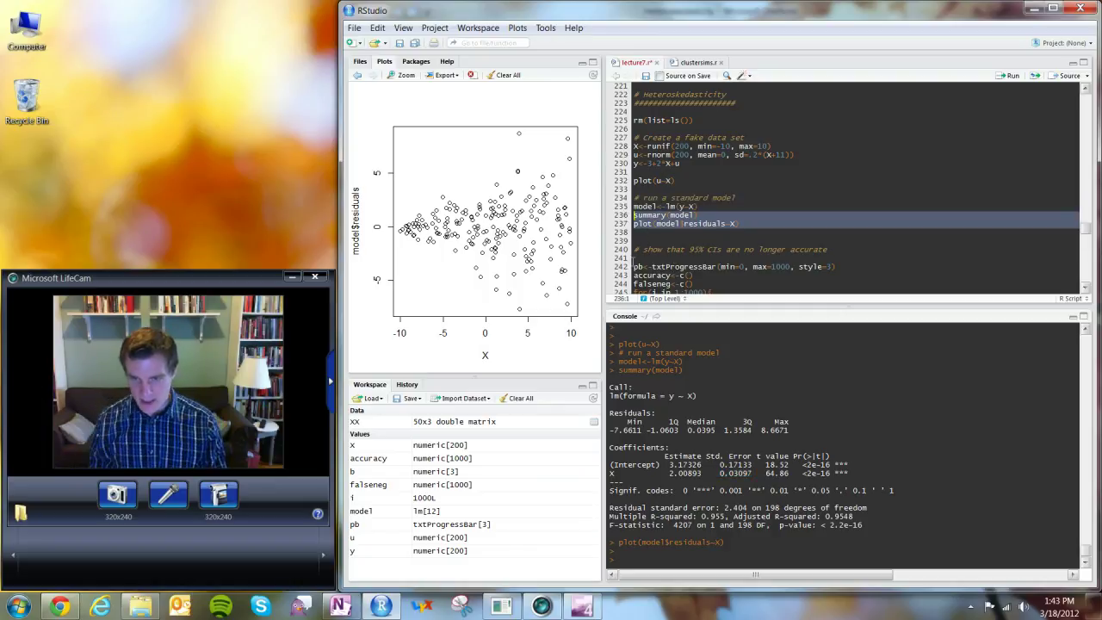
pyautogui.press('Down')
pyautogui.hotkey('shift', 'Up')
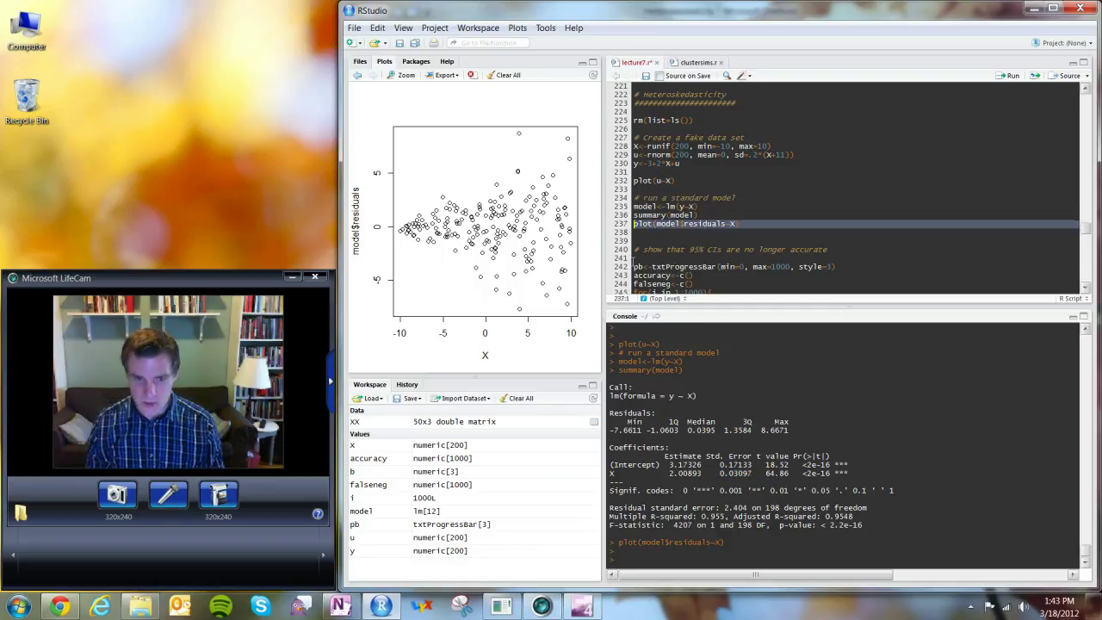
pyautogui.hotkey('ctrl', 'Return')
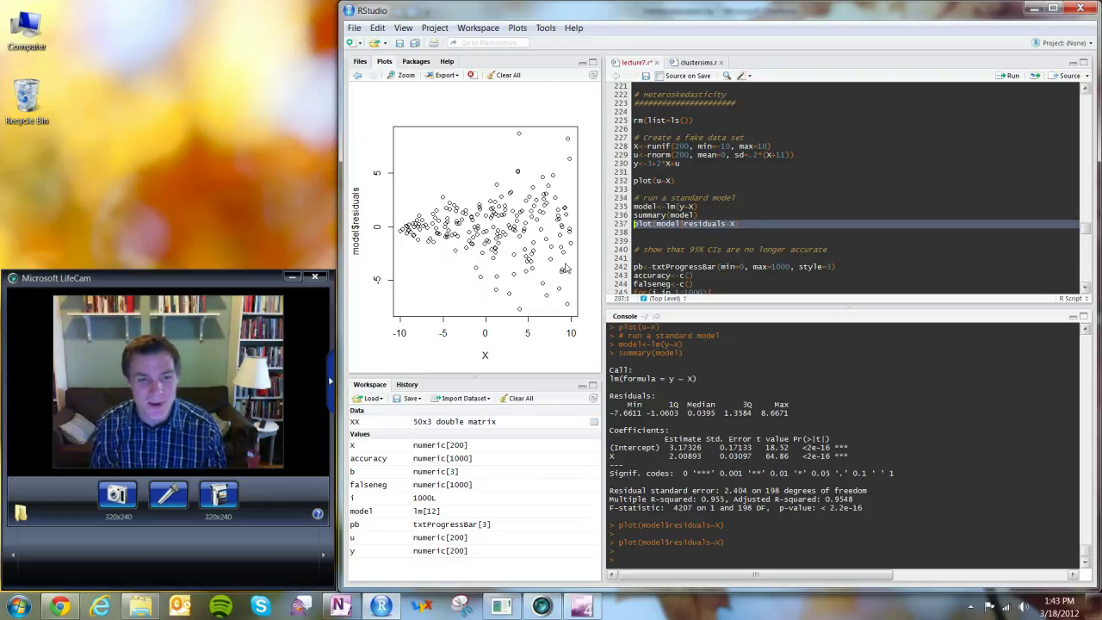
# Step: Look through the 1000-iteration simulation of 95% CI accuracy under heteroskedasticity and run it, lines 240 to 263
pyautogui.scroll(-1, 676, 248)
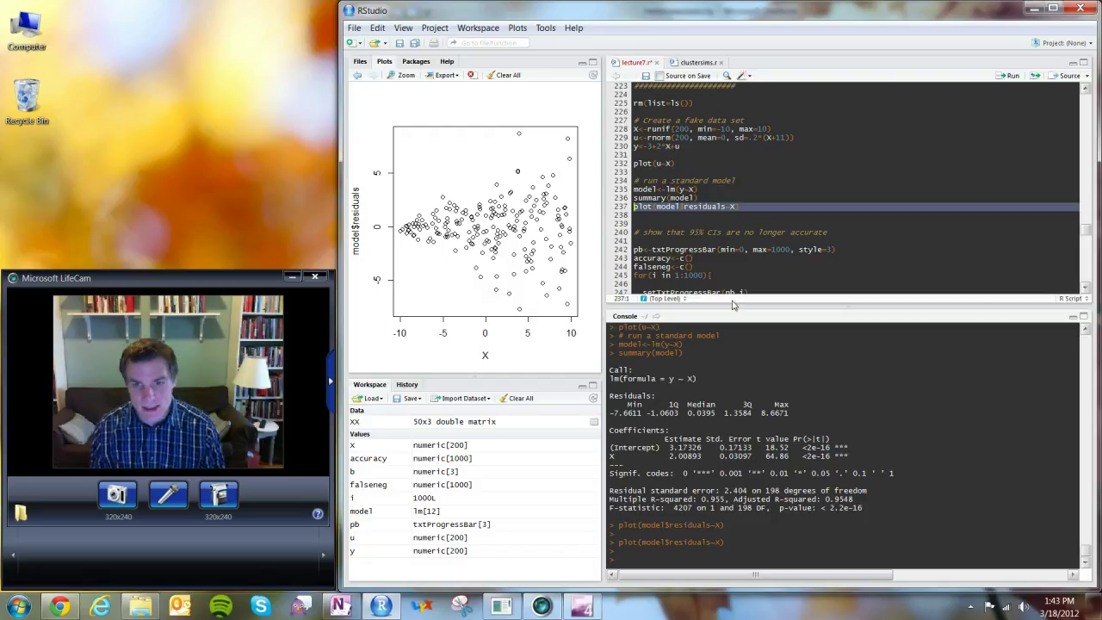
pyautogui.scroll(-2, 733, 208)
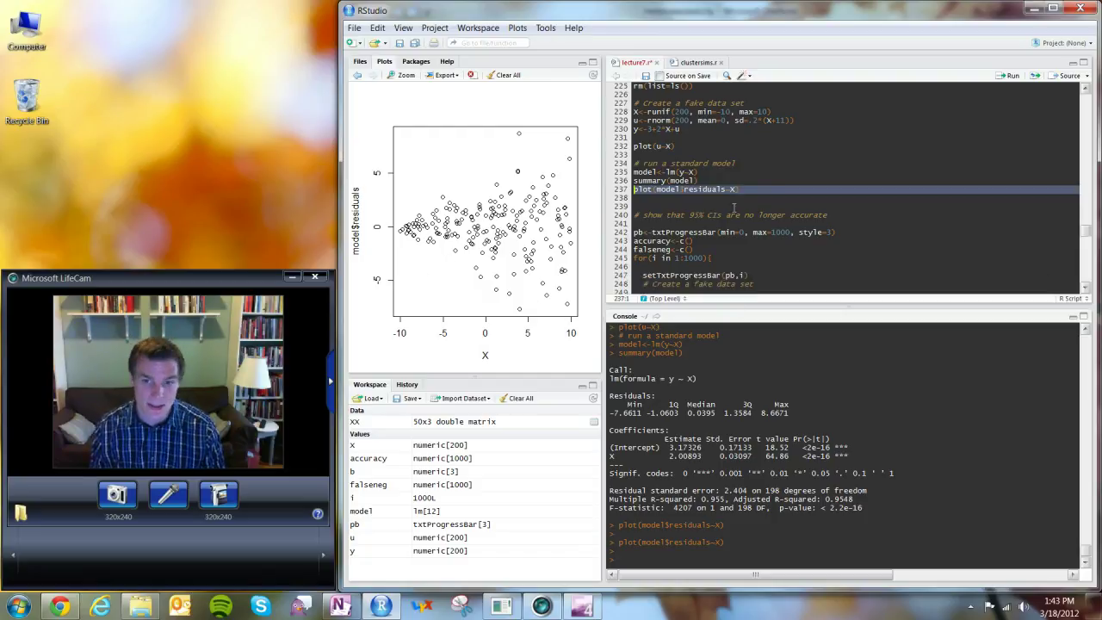
pyautogui.scroll(-2, 734, 209)
pyautogui.scroll(-2, 732, 207)
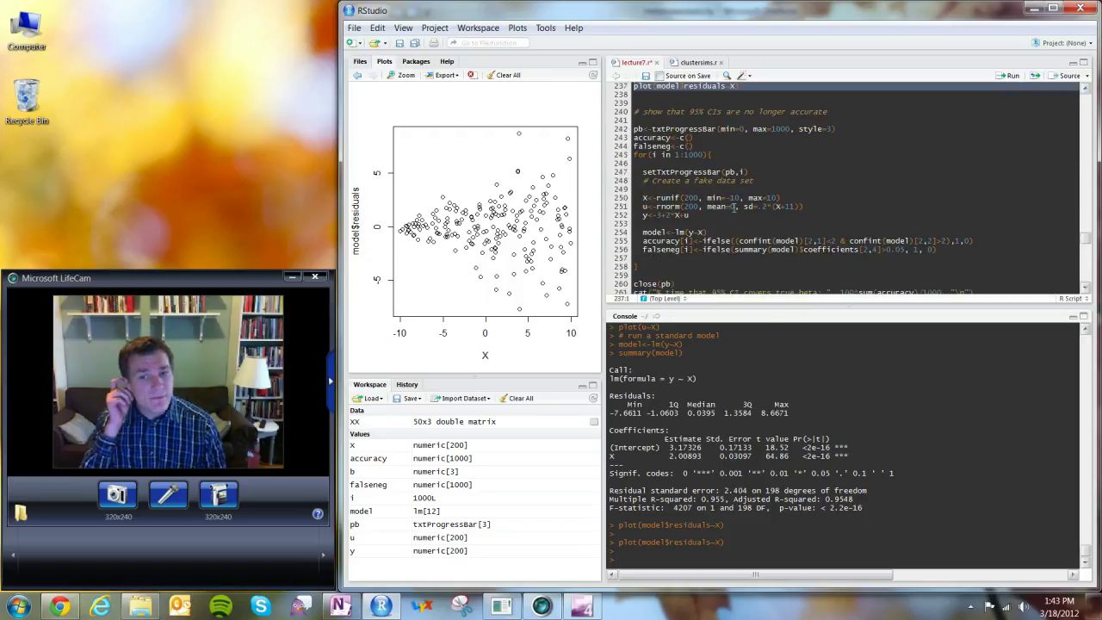
pyautogui.scroll(-1, 734, 207)
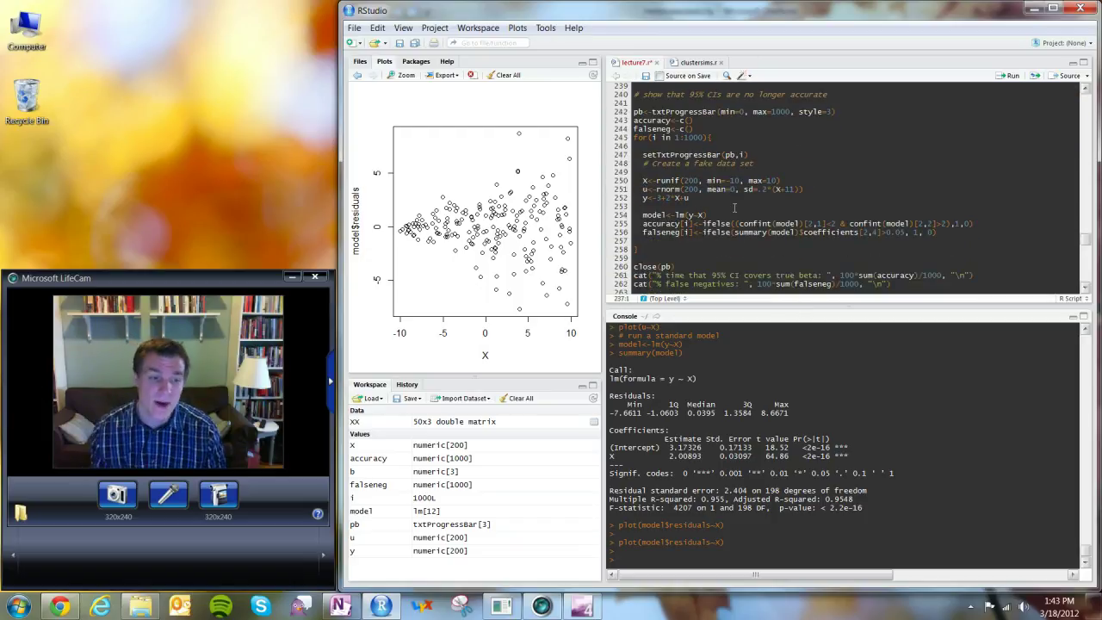
pyautogui.scroll(1, 735, 208)
pyautogui.scroll(1, 733, 206)
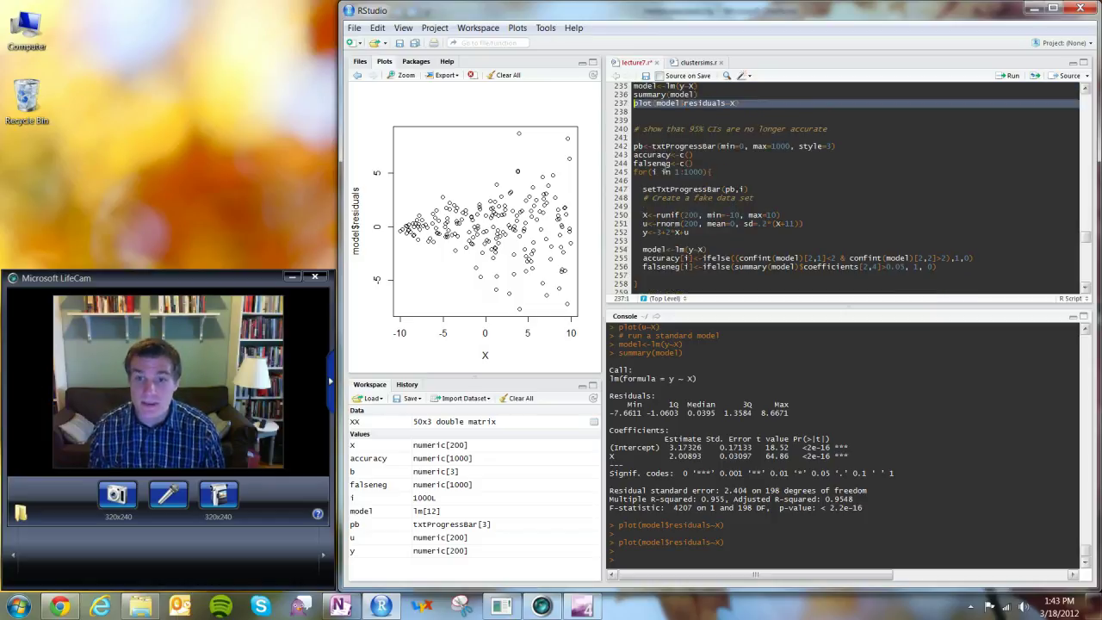
pyautogui.moveTo(641, 130); pyautogui.dragTo(635, 249)
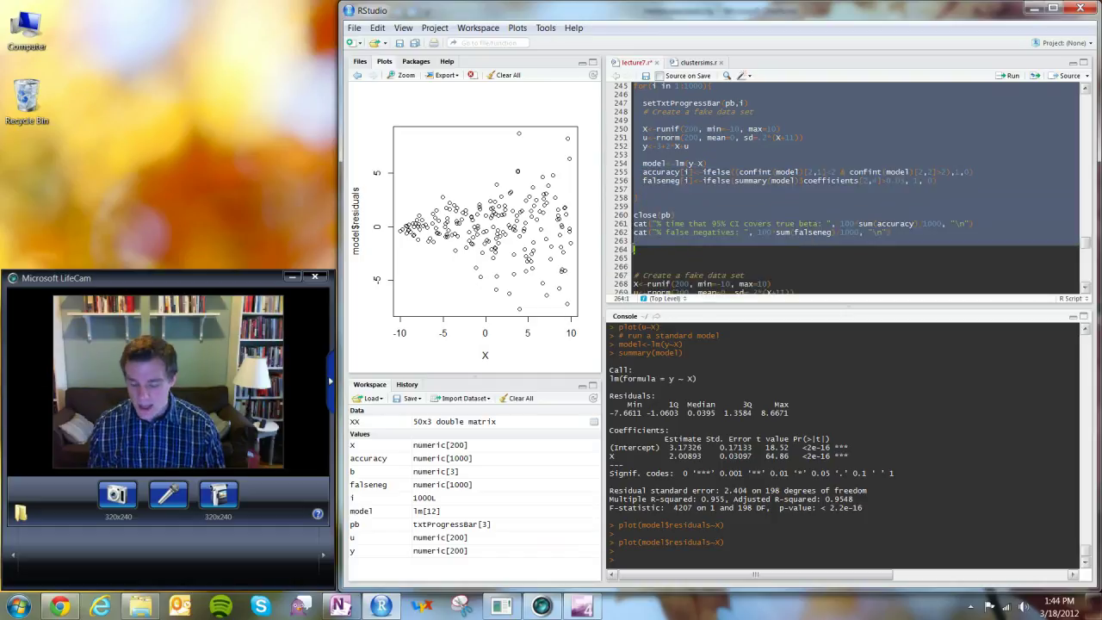
pyautogui.hotkey('ctrl', 'Return')
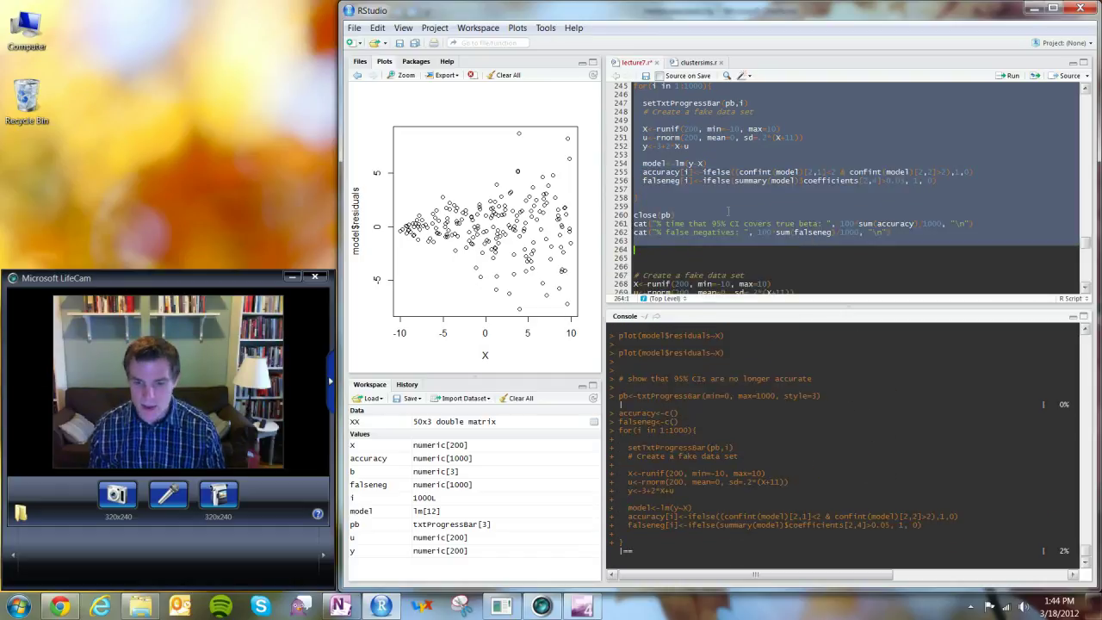
# Step: Review the simulation code, its CI coverage and false-negative output and the robust standard error code, and switch to the Heteroskedasticity notes in OneNote
pyautogui.click(736, 206)
pyautogui.scroll(2, 736, 206)
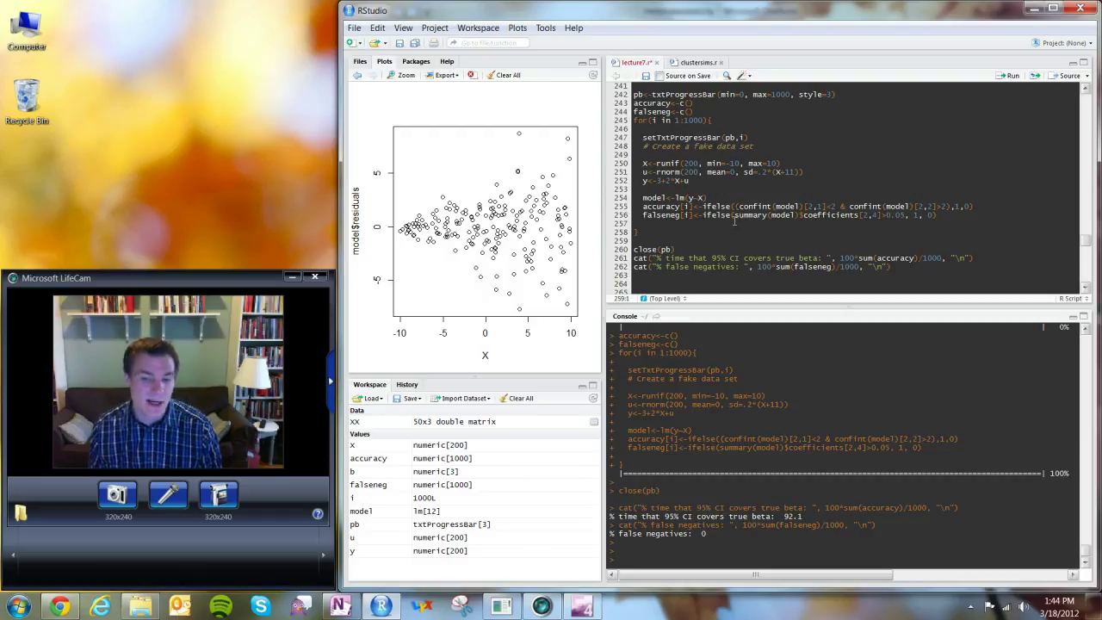
pyautogui.scroll(-1, 766, 269)
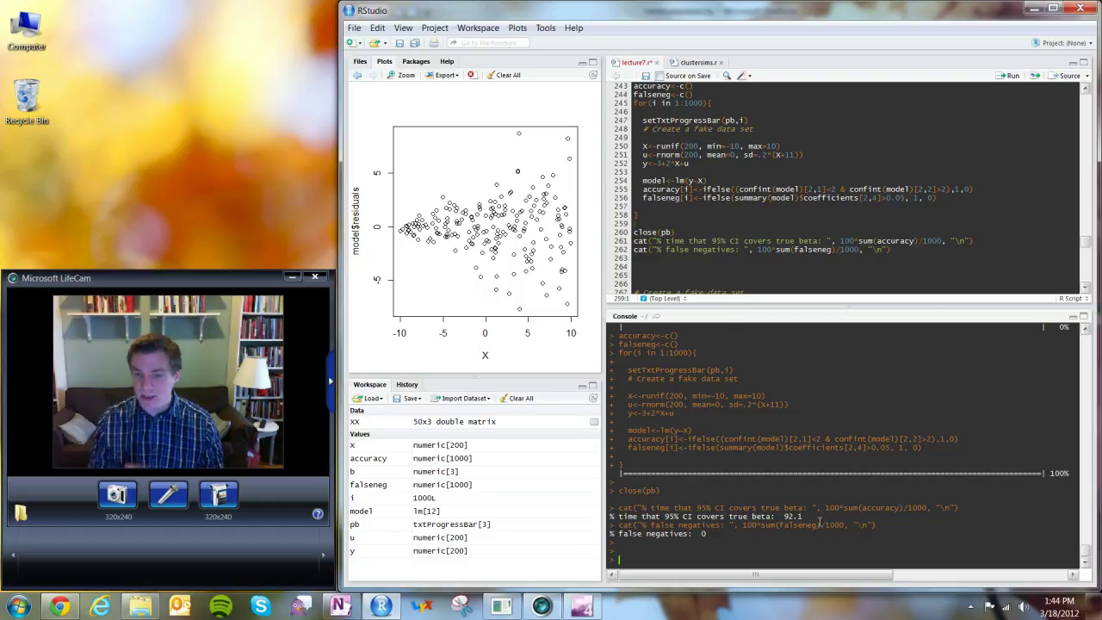
pyautogui.scroll(-4, 751, 251)
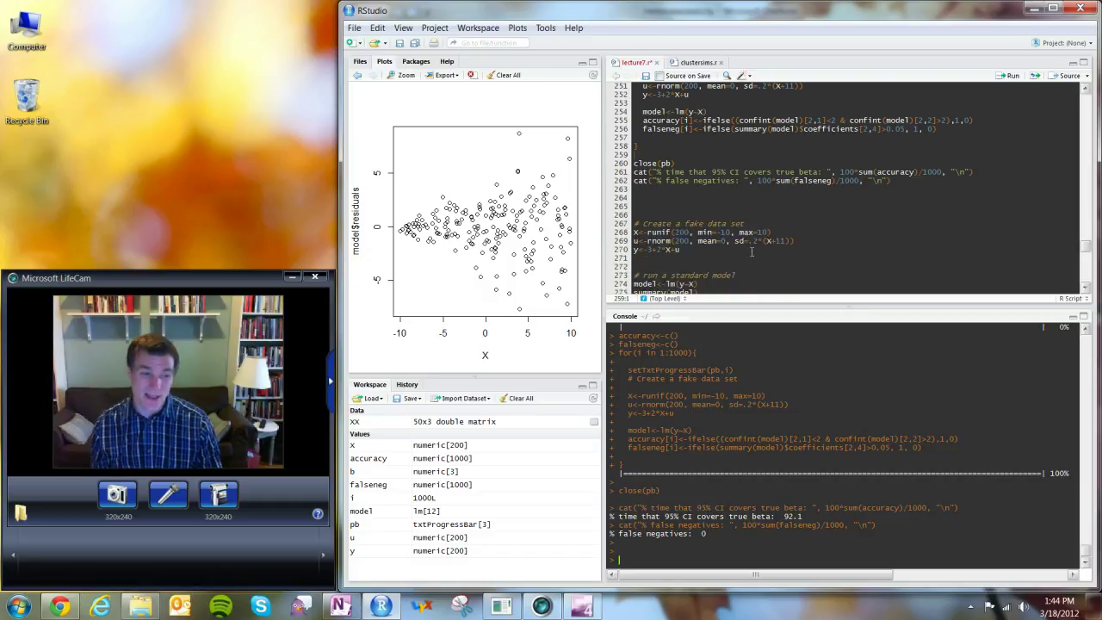
pyautogui.scroll(-5, 752, 251)
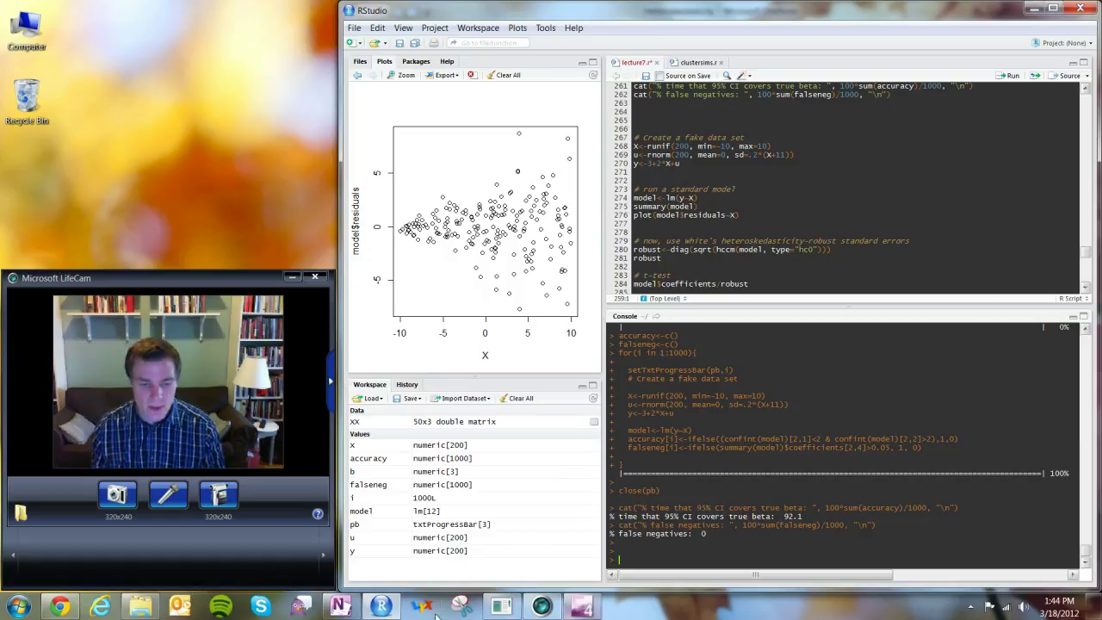
pyautogui.click(340, 607)
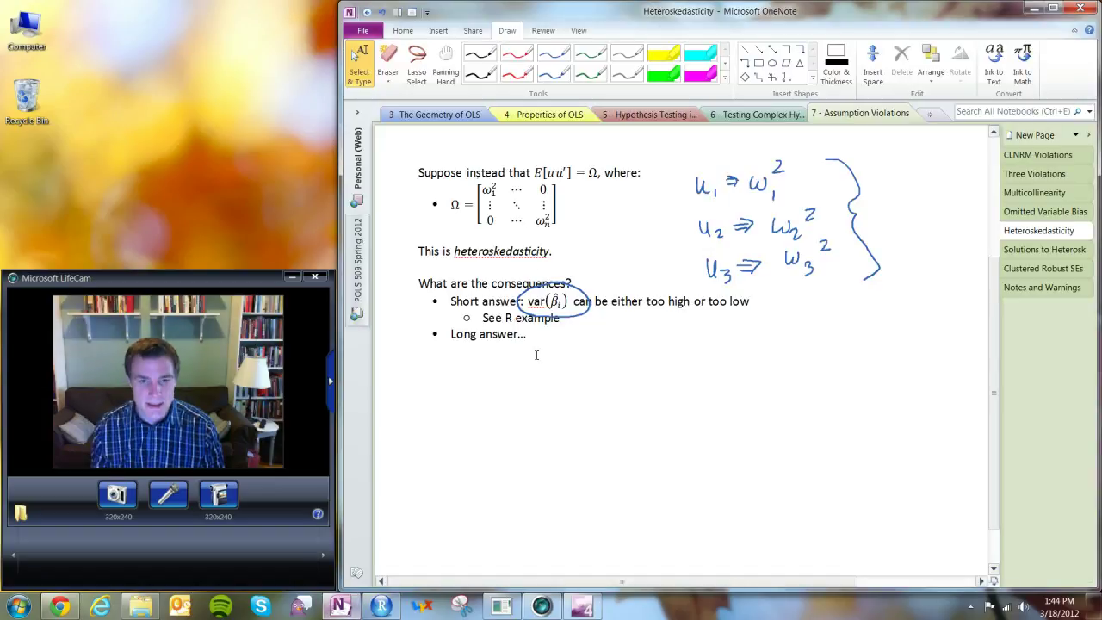
pyautogui.scroll(-1, 536, 355)
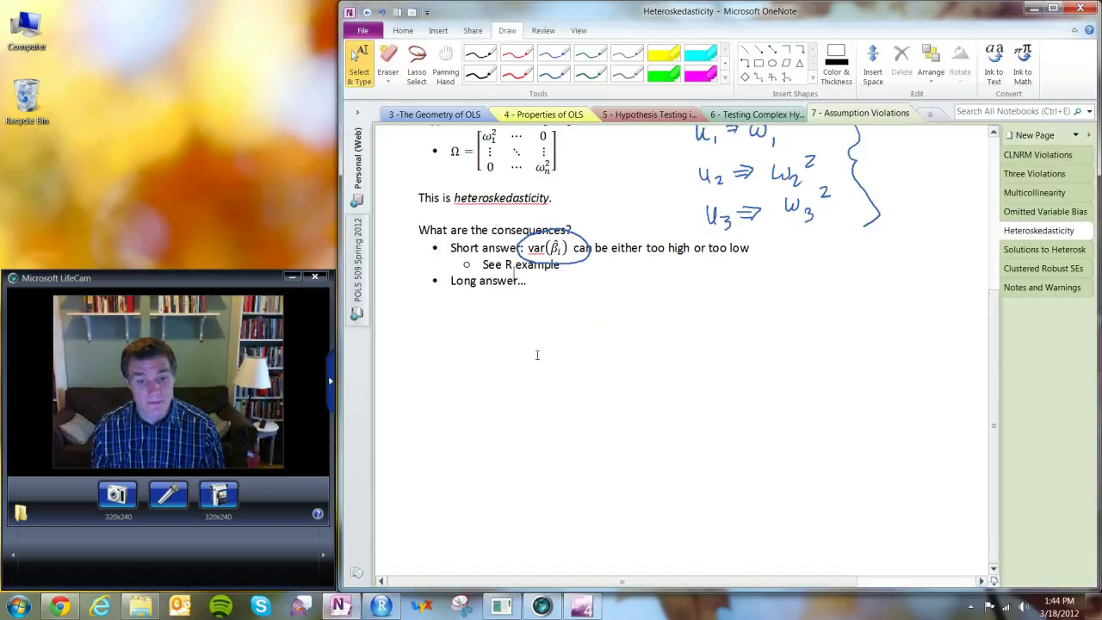
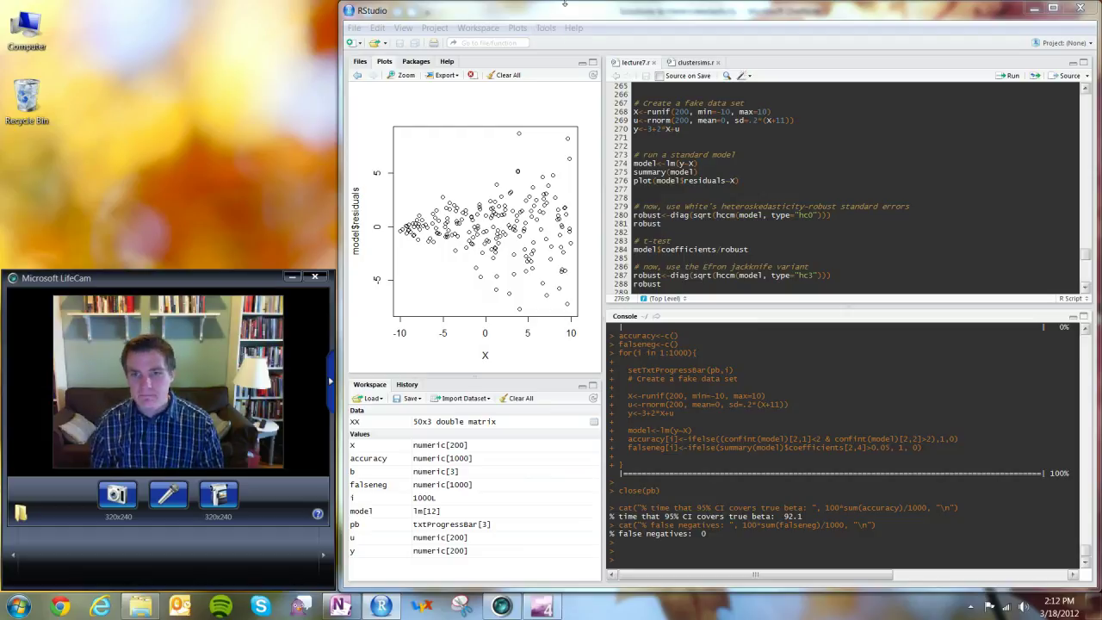
# Step: Run lines 267 to 276 in RStudio to create a fresh fake data set, fit the standard model and plot its residuals
pyautogui.moveTo(656, 192); pyautogui.dragTo(627, 103)
pyautogui.hotkey('ctrl', 'Return')
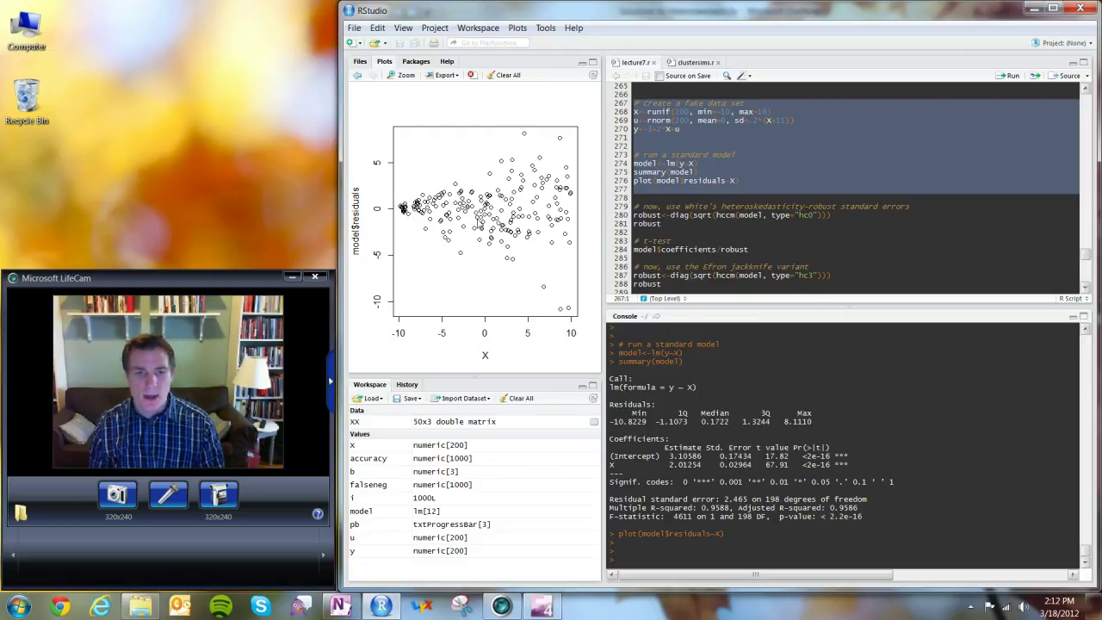
# Step: Examine the hccm, sqrt and diag calls on line 280 and compute White's robust standard errors with type "hc0", lines 280 to 281
pyautogui.scroll(-1, 693, 211)
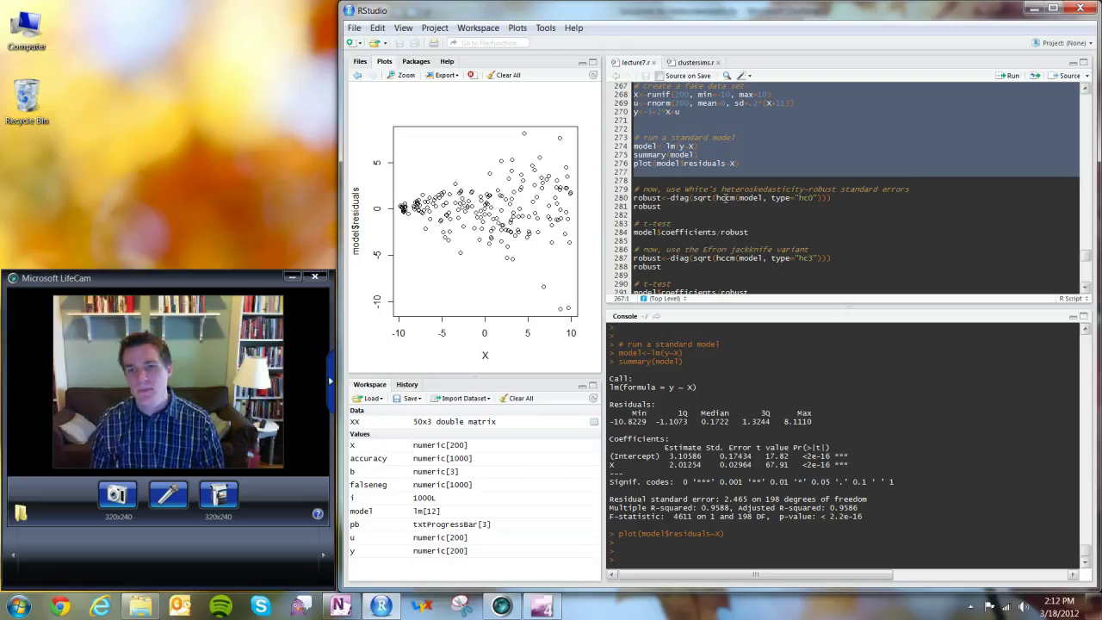
pyautogui.doubleClick(726, 198)
pyautogui.click(731, 215)
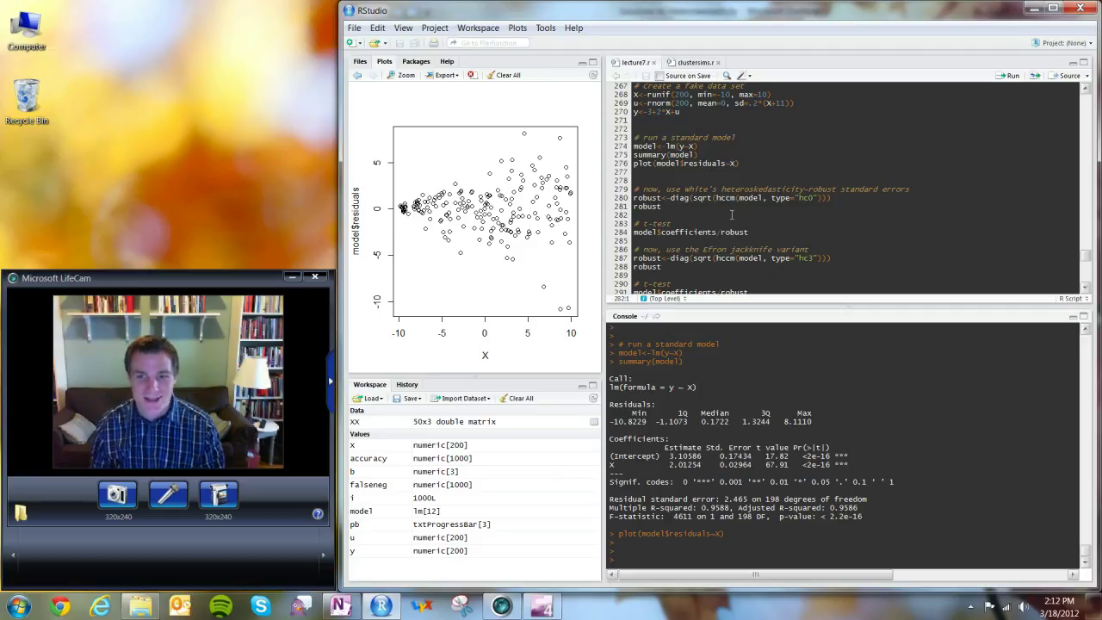
pyautogui.click(727, 198)
pyautogui.doubleClick(727, 198)
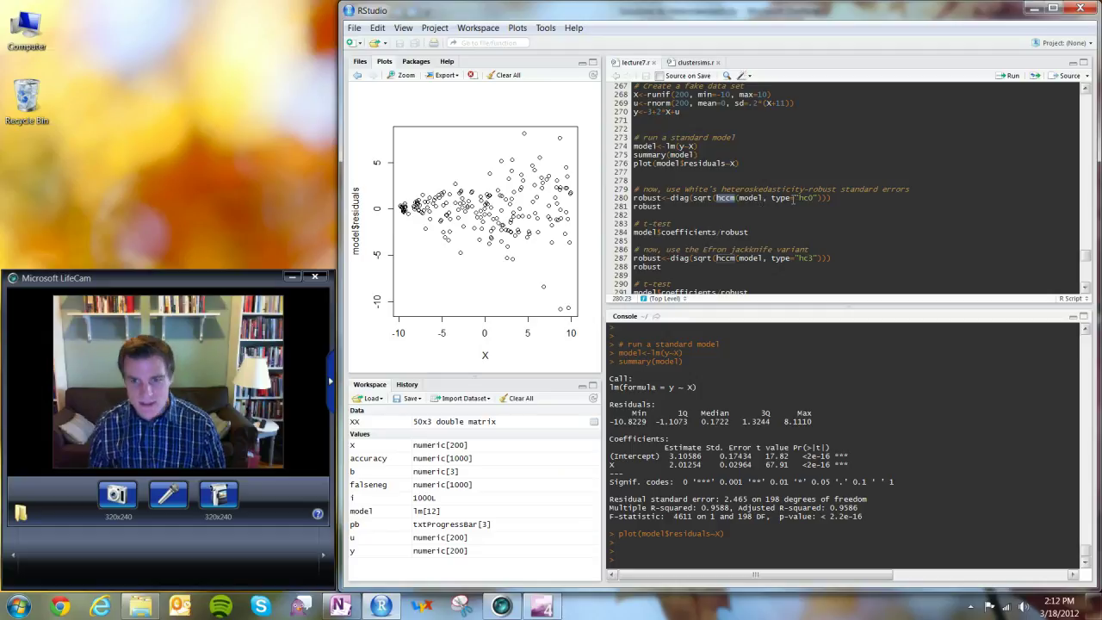
pyautogui.click(698, 198)
pyautogui.doubleClick(697, 198)
pyautogui.doubleClick(676, 198)
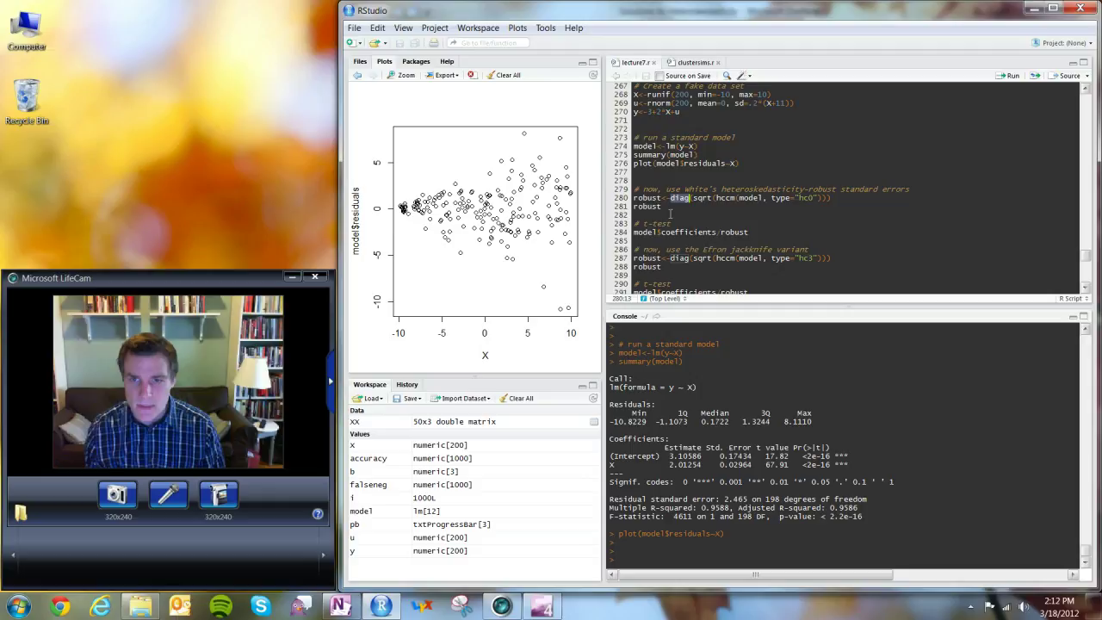
pyautogui.moveTo(671, 213); pyautogui.dragTo(615, 199)
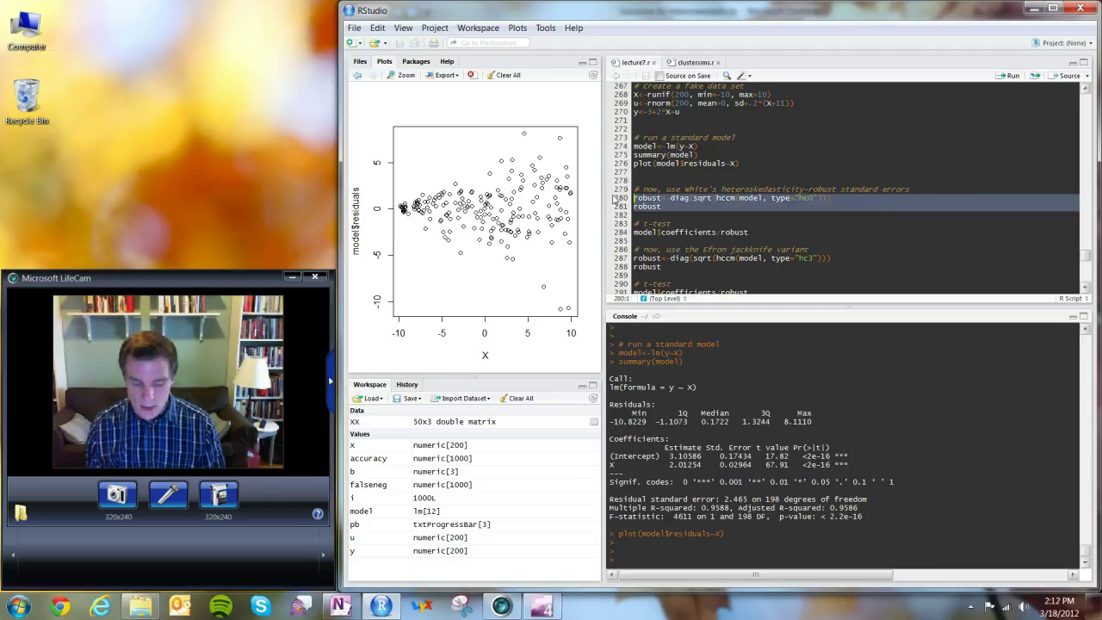
pyautogui.hotkey('ctrl', 'Return')
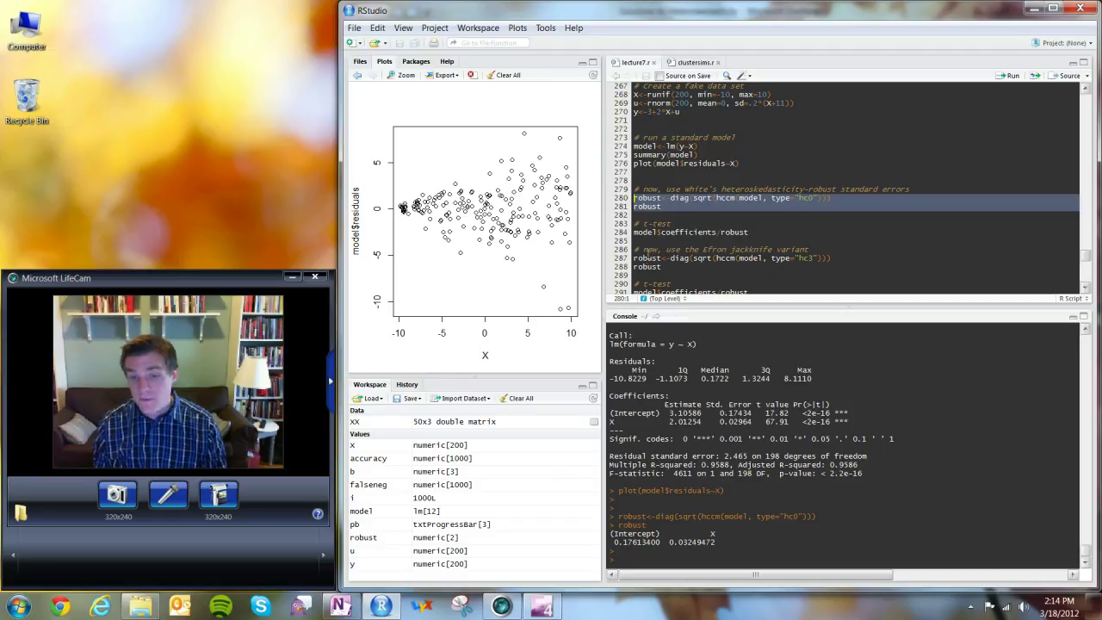
# Step: Run the t-test on lines 283 to 284, and the Efron jackknife variant with type "hc3" and its t-test, lines 286 to 291
pyautogui.moveTo(642, 240); pyautogui.dragTo(621, 223)
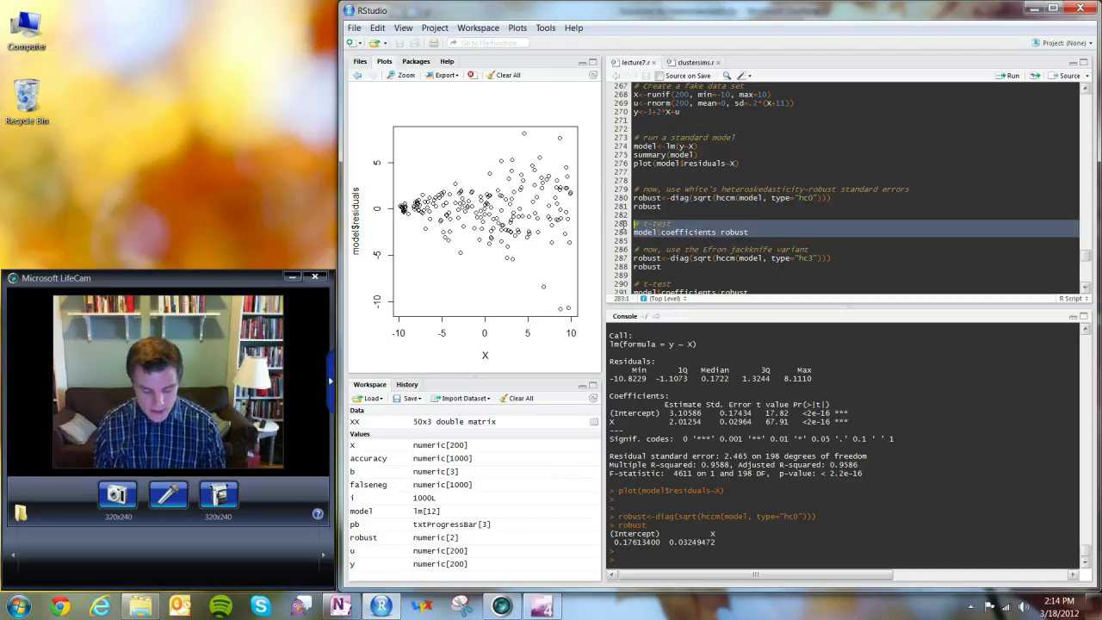
pyautogui.hotkey('ctrl', 'Return')
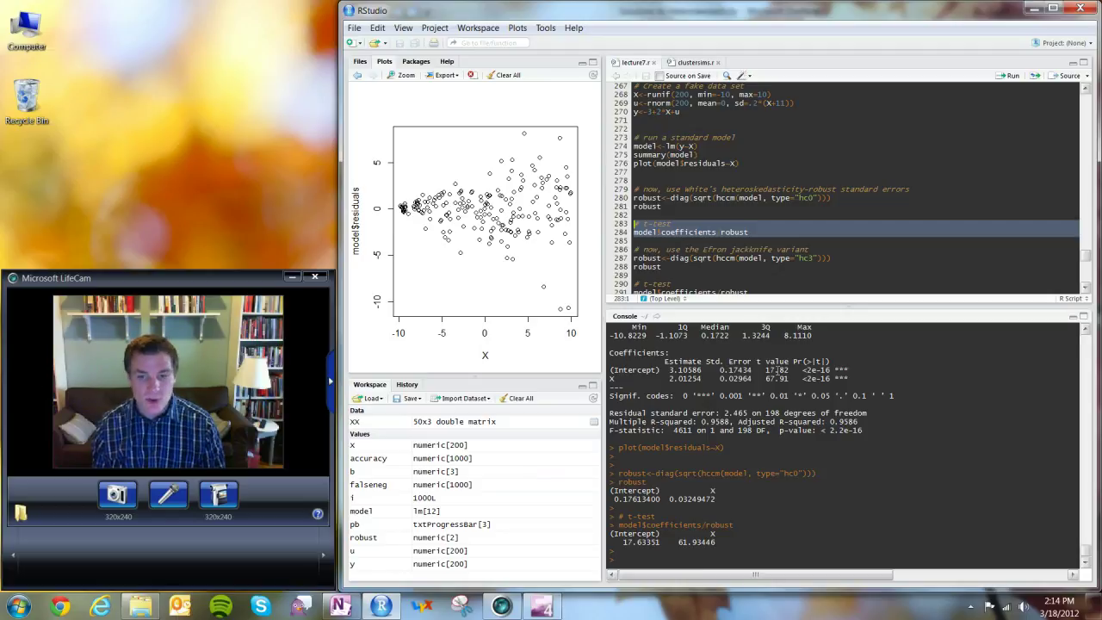
pyautogui.scroll(-3, 746, 250)
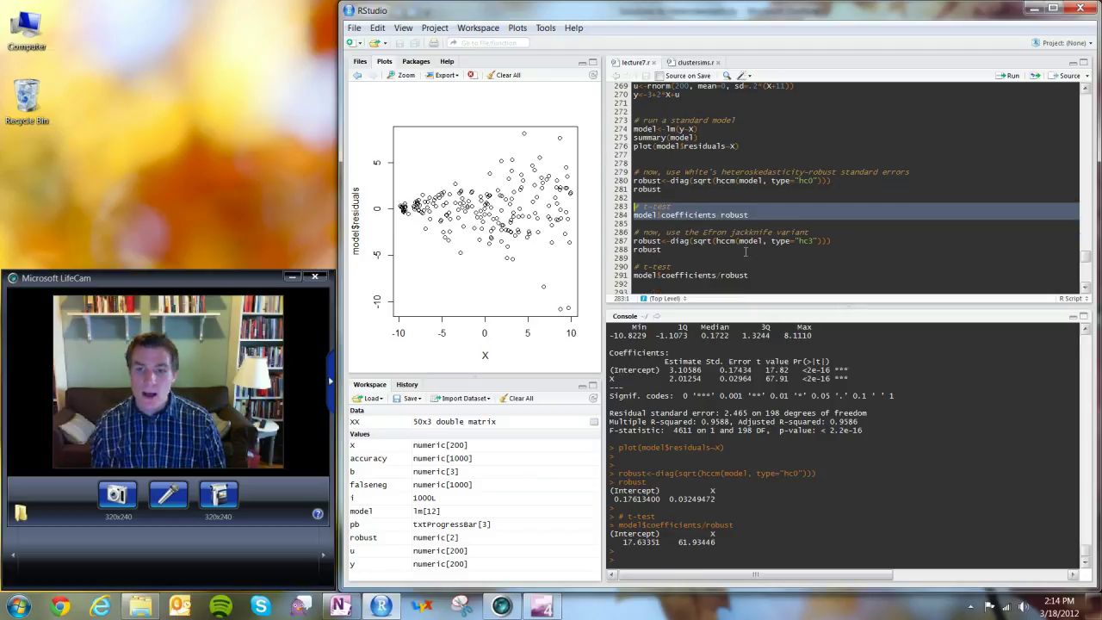
pyautogui.scroll(-1, 746, 251)
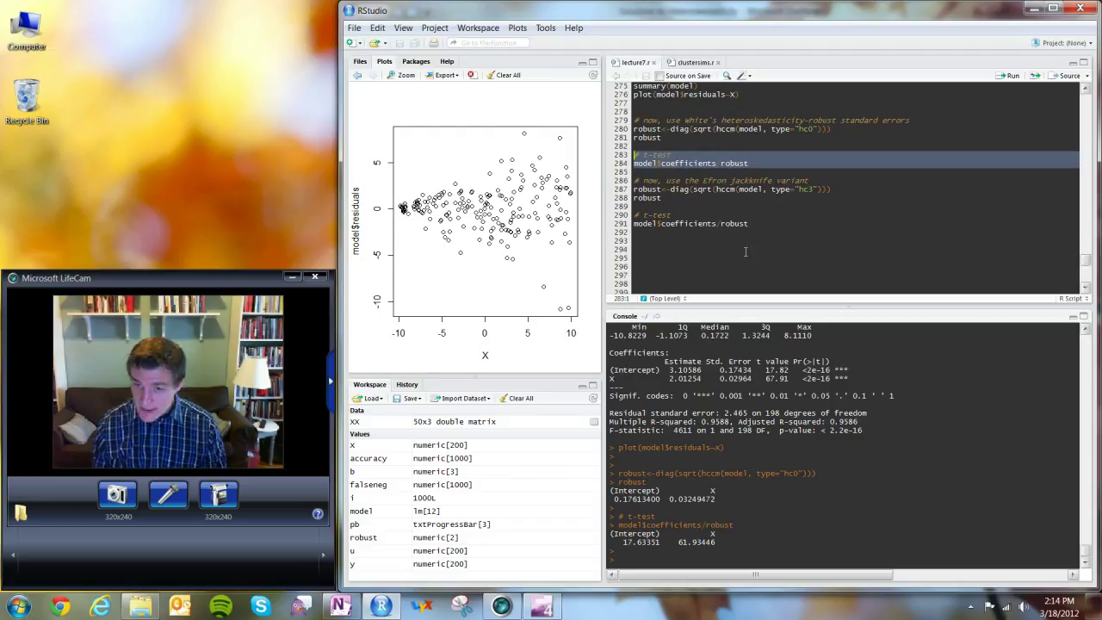
pyautogui.moveTo(661, 250); pyautogui.dragTo(620, 186)
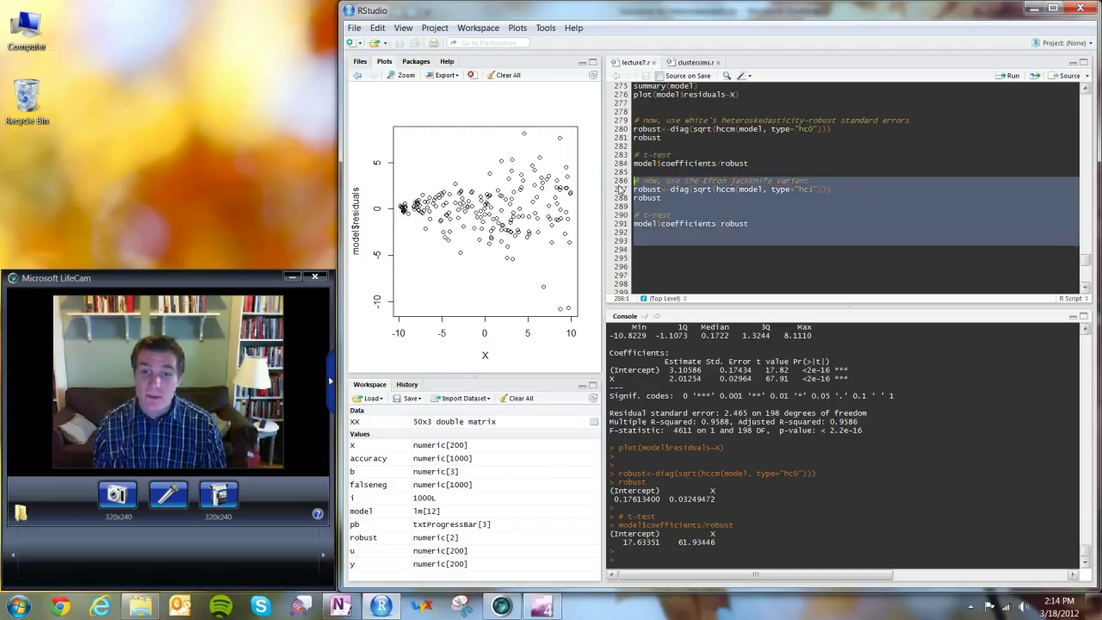
pyautogui.hotkey('ctrl', 'Return')
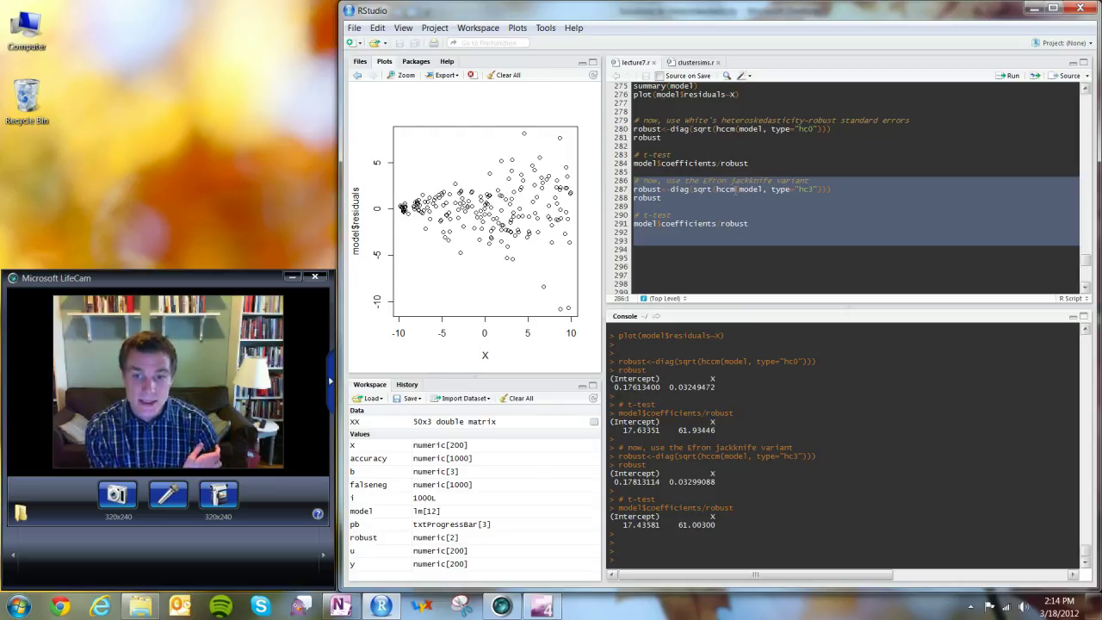
# Step: Go to the example with no correlation between the error and X at line 300 and save lecture7.r
pyautogui.scroll(-2, 736, 191)
pyautogui.scroll(-3, 735, 191)
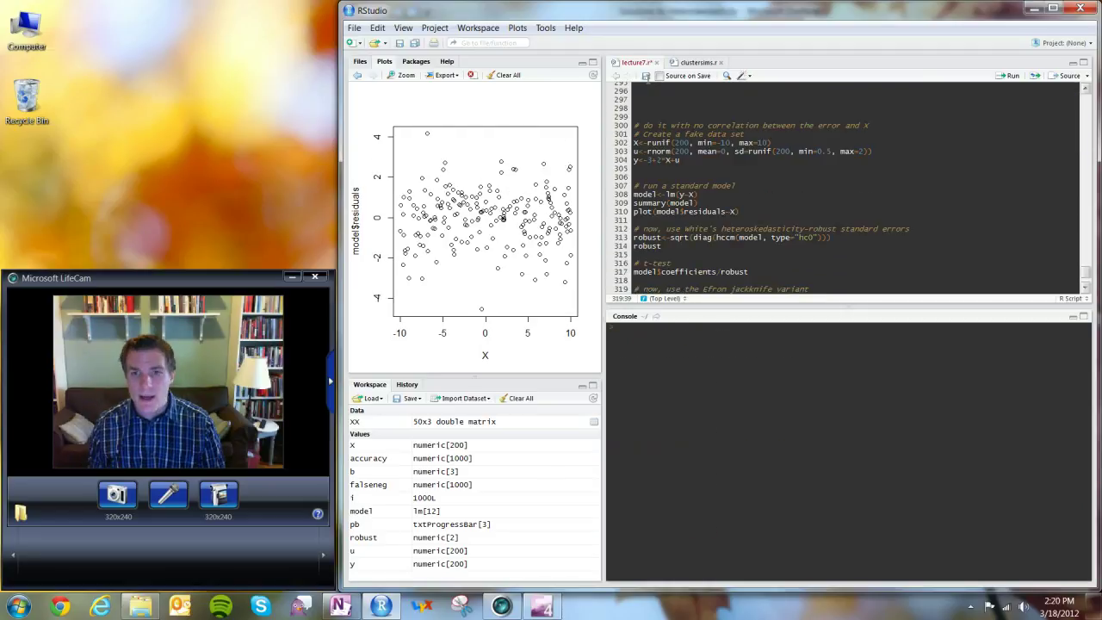
pyautogui.click(646, 76)
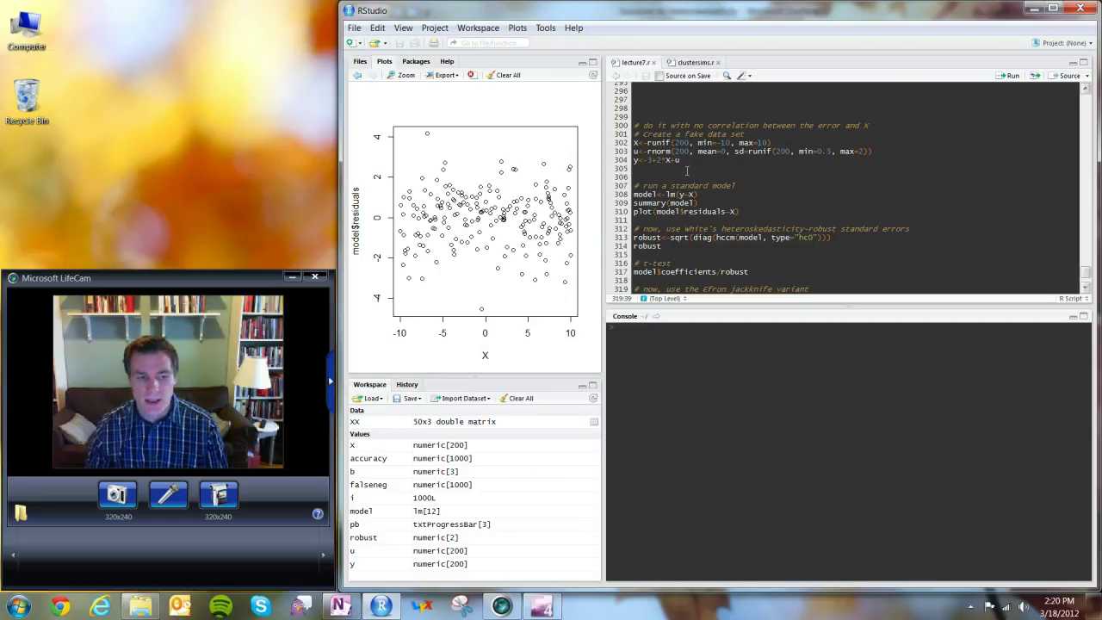
# Step: Examine the X and u definitions on lines 302 and 303 and run the whole no-correlation example, lines 300 to 324
pyautogui.click(637, 150)
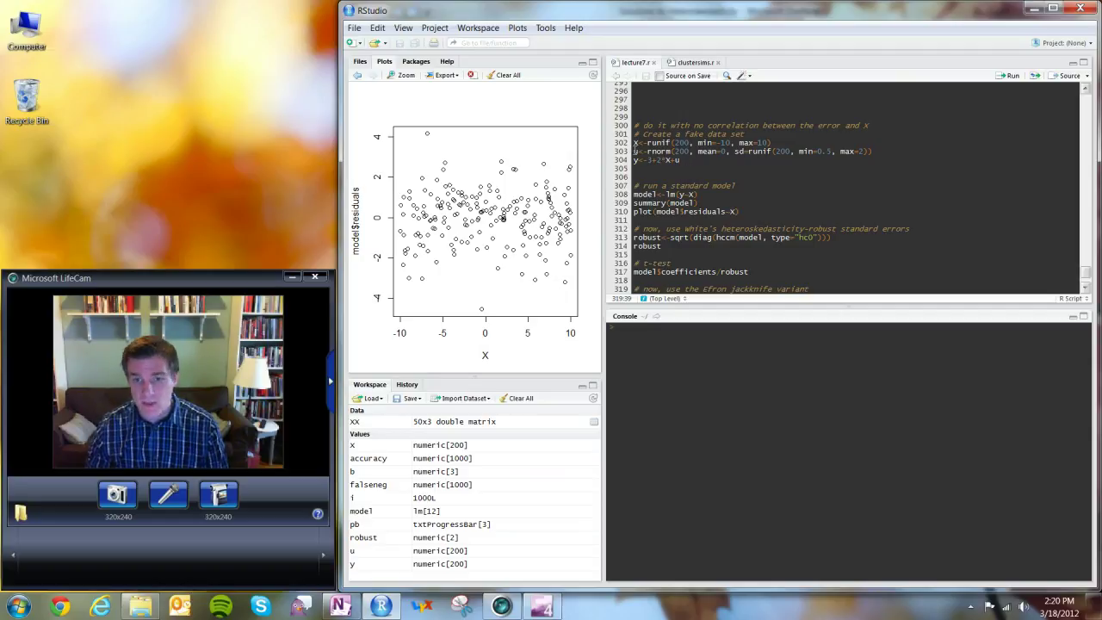
pyautogui.moveTo(669, 151); pyautogui.dragTo(881, 151)
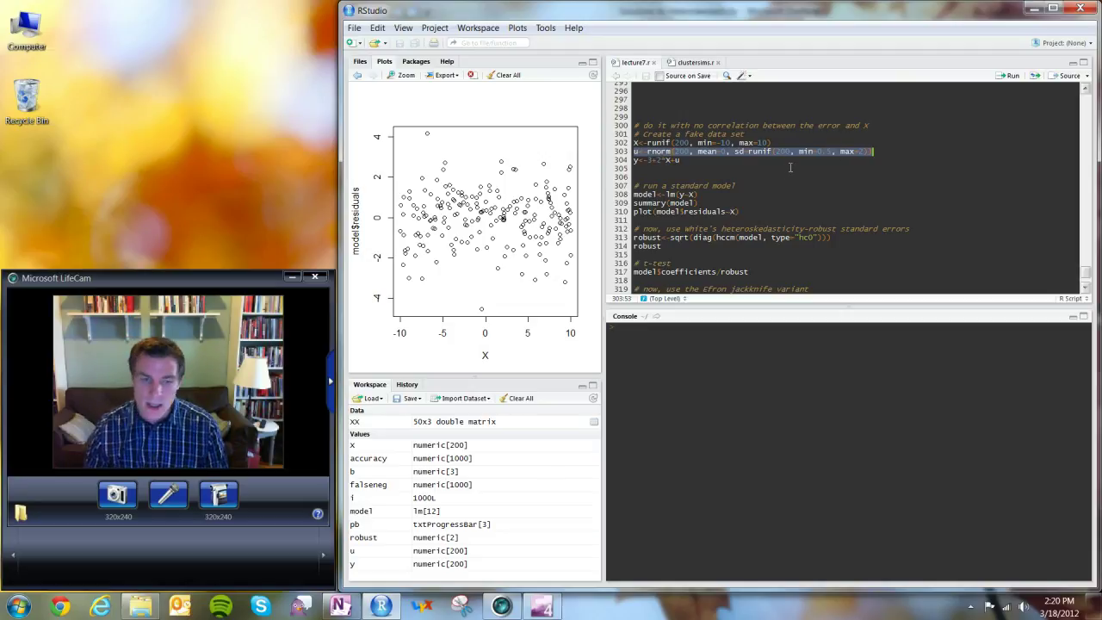
pyautogui.moveTo(769, 142); pyautogui.dragTo(634, 134)
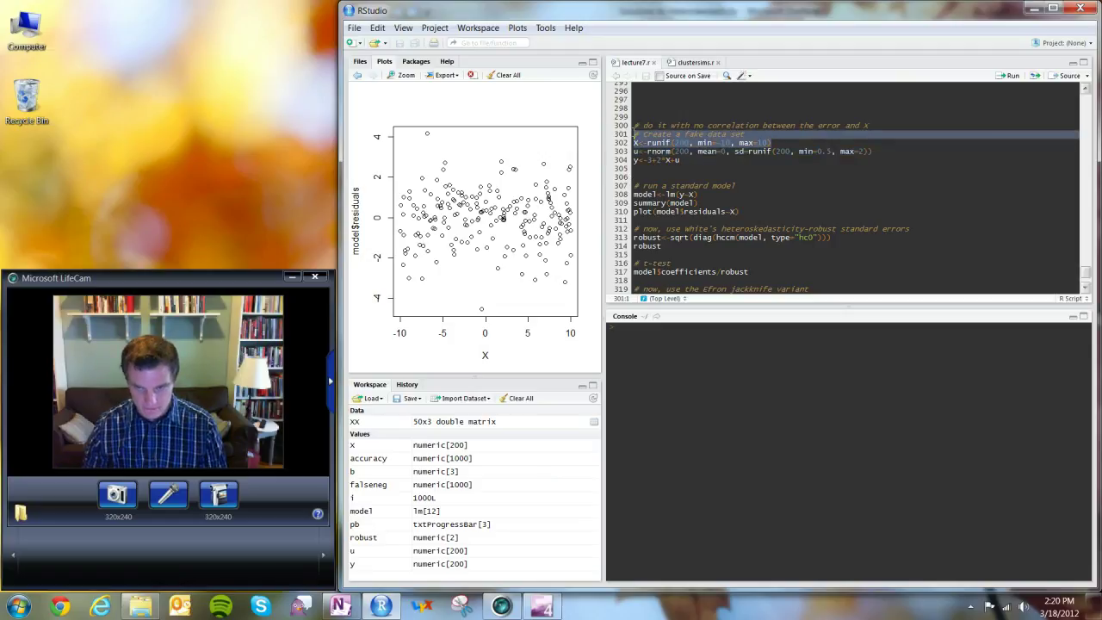
pyautogui.click(634, 124)
pyautogui.moveTo(635, 125); pyautogui.dragTo(632, 290)
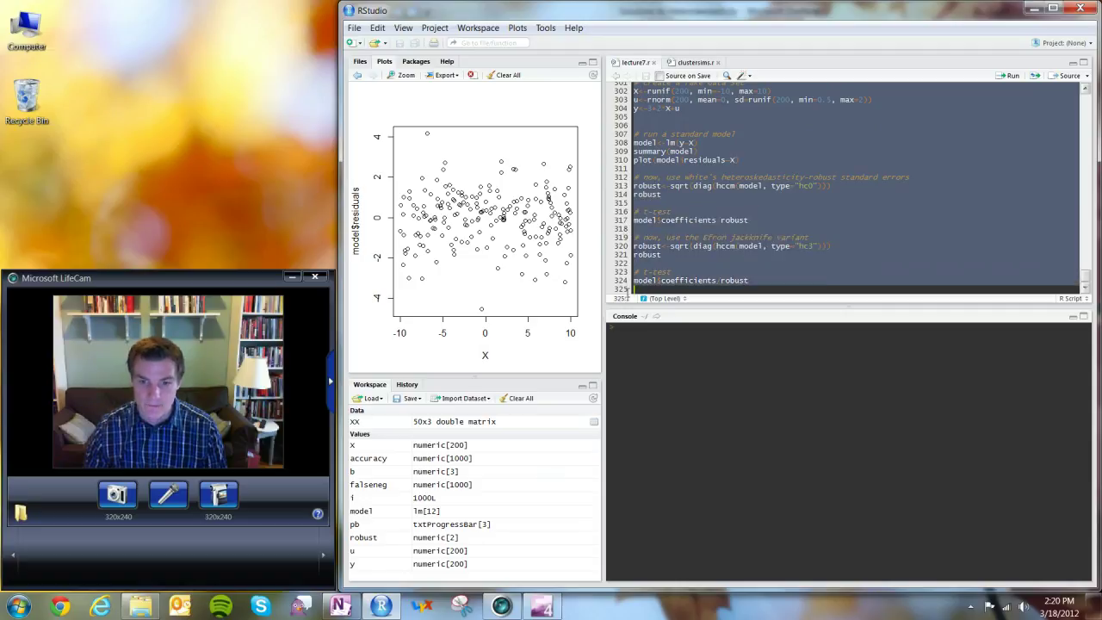
pyautogui.hotkey('ctrl', 'Return')
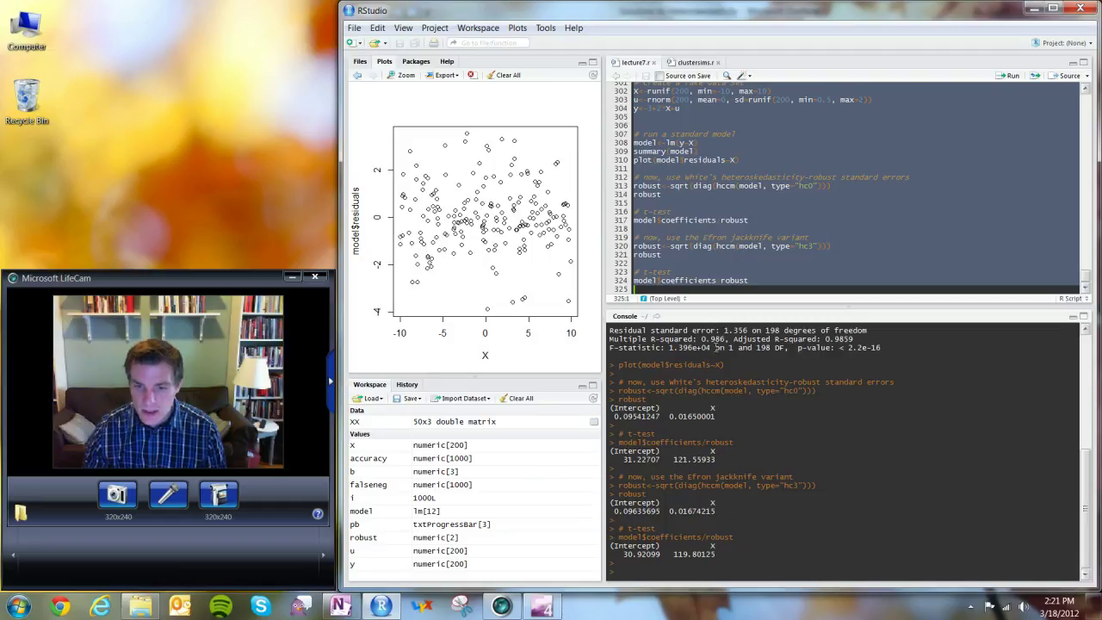
# Step: Compare the standard model summary with the hc0 and hc3 robust errors and t-tests, and switch to the Clustered Robust SEs notes in OneNote
pyautogui.scroll(3, 783, 497)
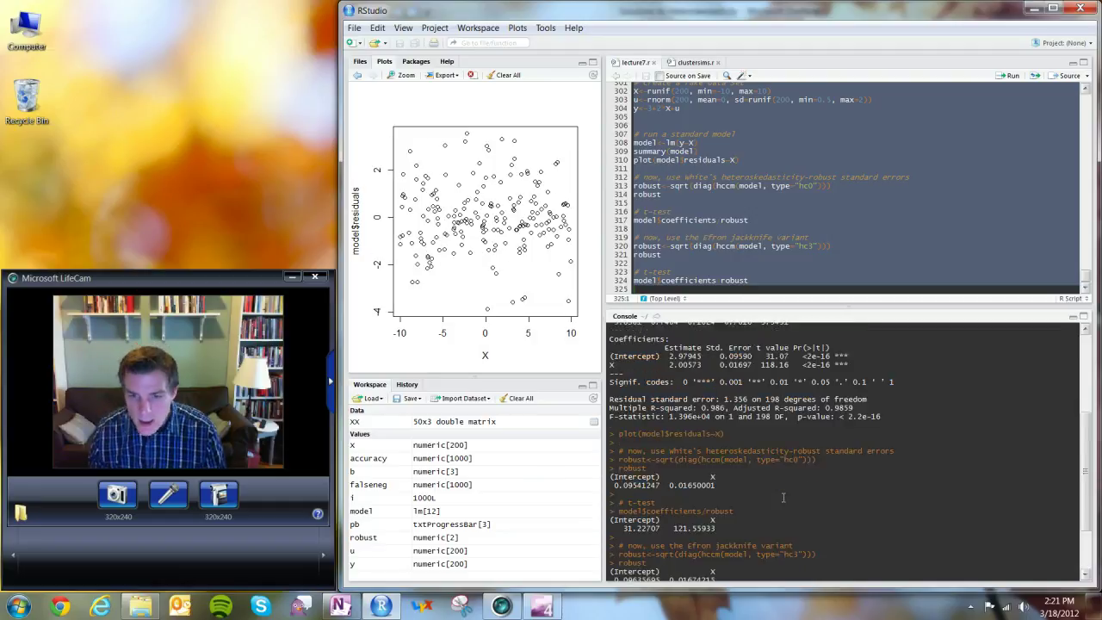
pyautogui.scroll(-1, 783, 497)
pyautogui.scroll(1, 801, 416)
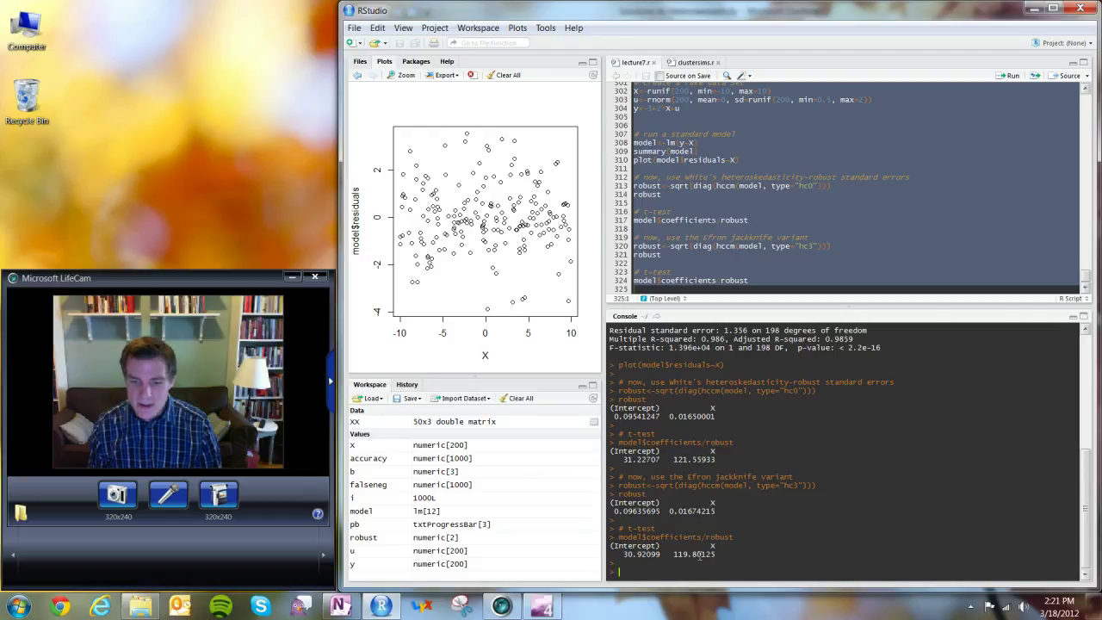
pyautogui.scroll(3, 699, 555)
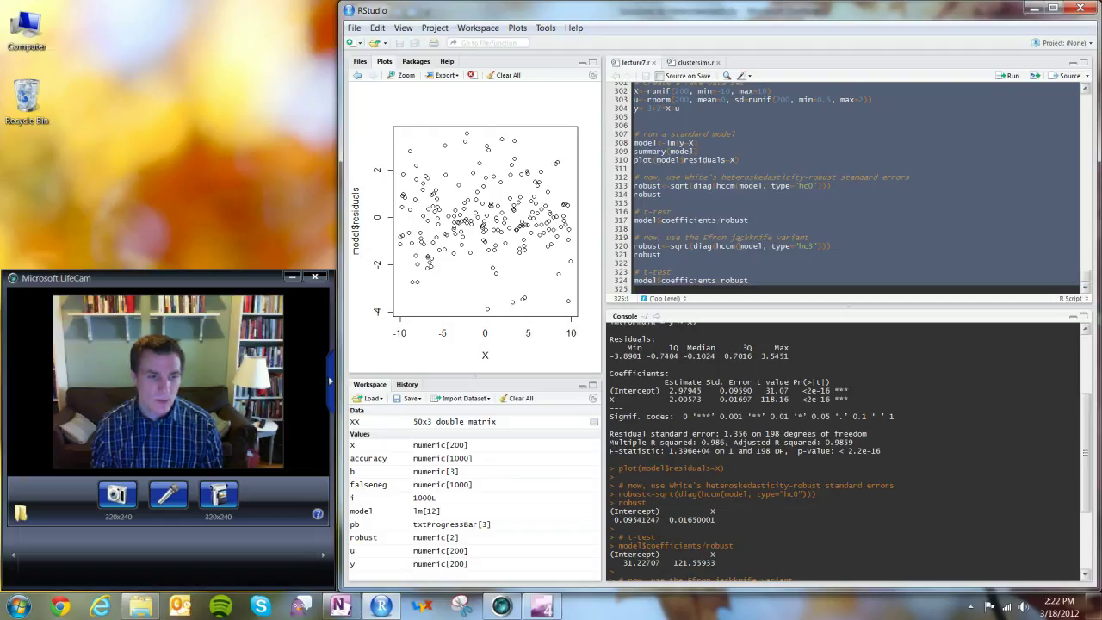
pyautogui.hotkey('alt', 'Tab')
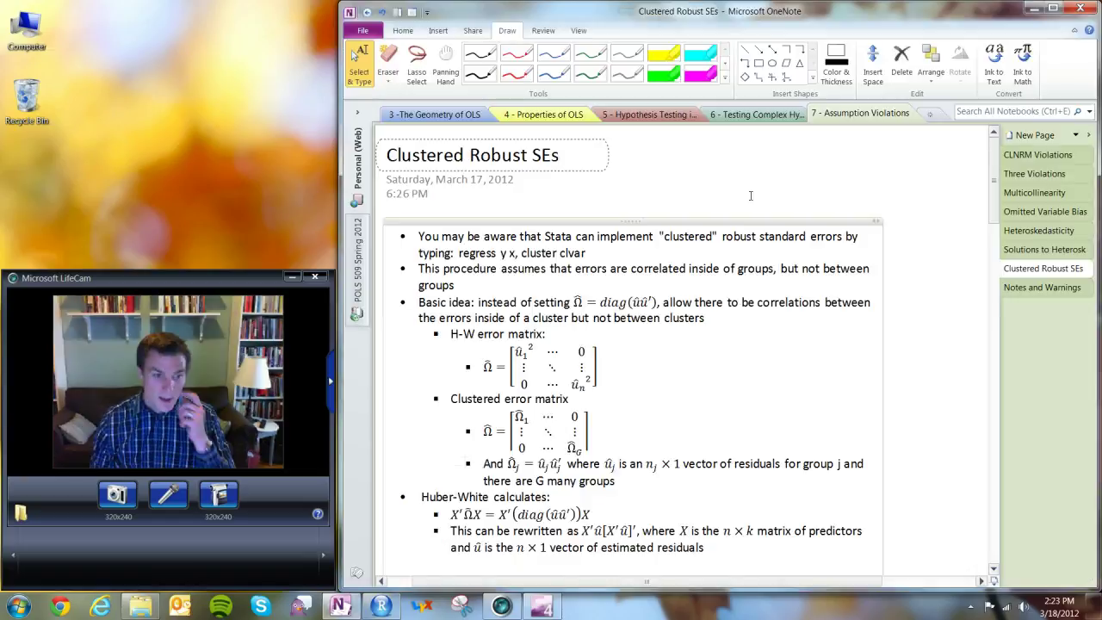